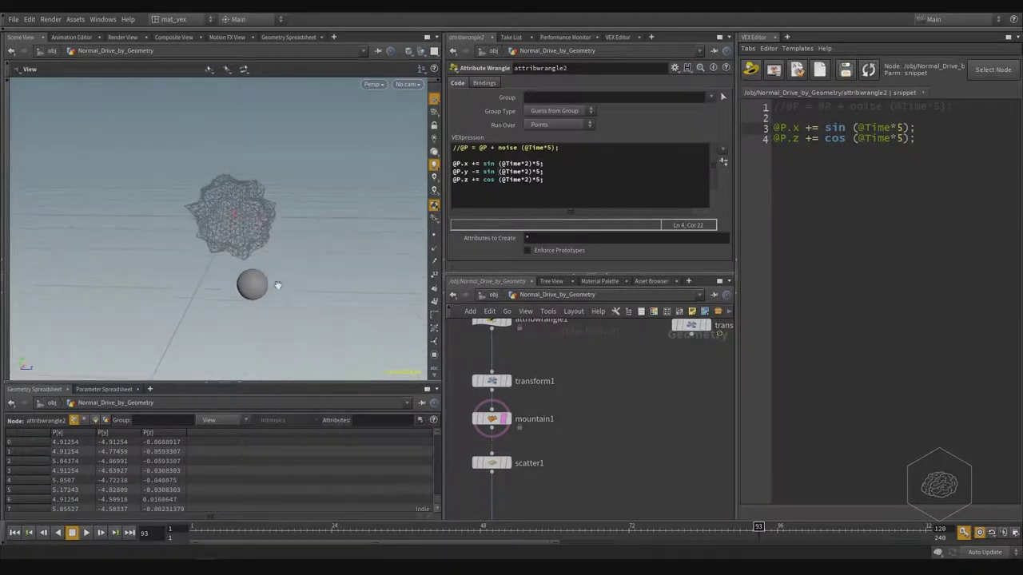
Zoom out in the network editor and bring up the TAB node menu
{"action": "scroll", "coordinate": [623, 408], "scroll_direction": "down", "scroll_amount": 2}
{"action": "scroll", "coordinate": [623, 408], "scroll_direction": "down", "scroll_amount": 2}
{"action": "scroll", "coordinate": [623, 404], "scroll_direction": "down", "scroll_amount": 2}
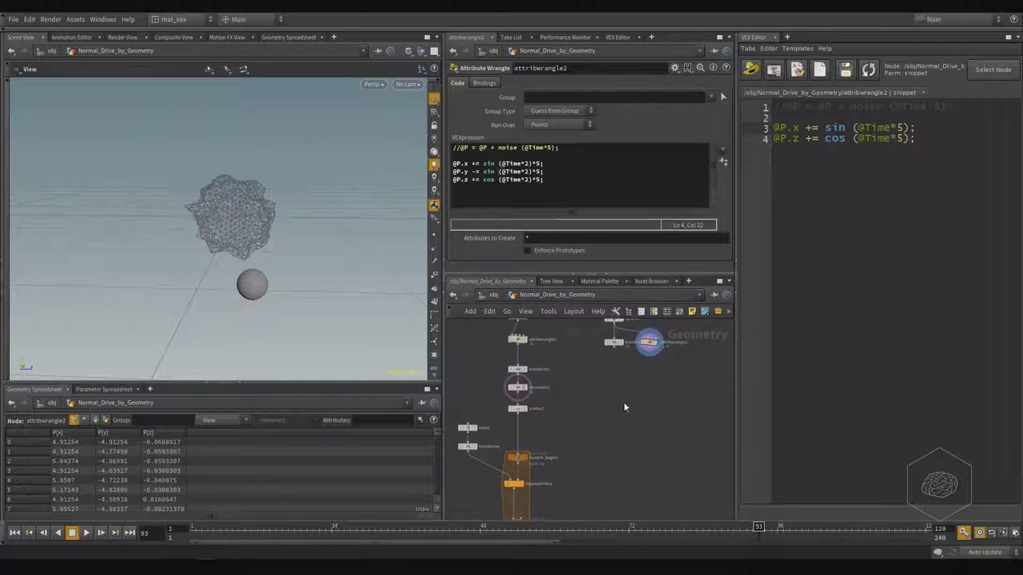
{"action": "scroll", "coordinate": [623, 404], "scroll_direction": "up", "scroll_amount": 3}
{"action": "scroll", "coordinate": [629, 412], "scroll_direction": "down", "scroll_amount": 2}
{"action": "scroll", "coordinate": [630, 416], "scroll_direction": "down", "scroll_amount": 2}
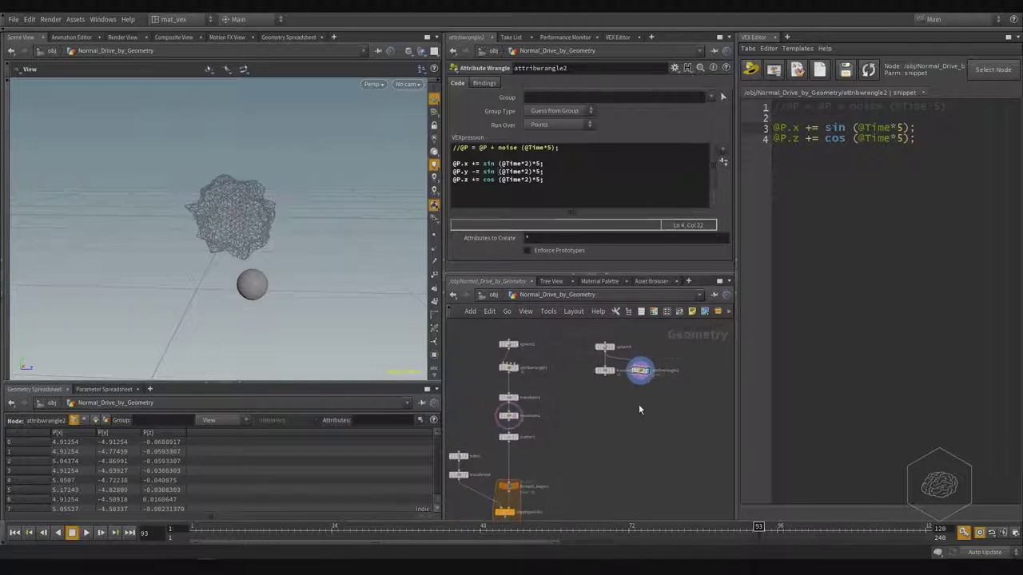
{"action": "key", "text": "Tab"}
Add an Attribute Wrangle node, attribwrangle3, to the geometry network
{"action": "type", "text": "attr"}
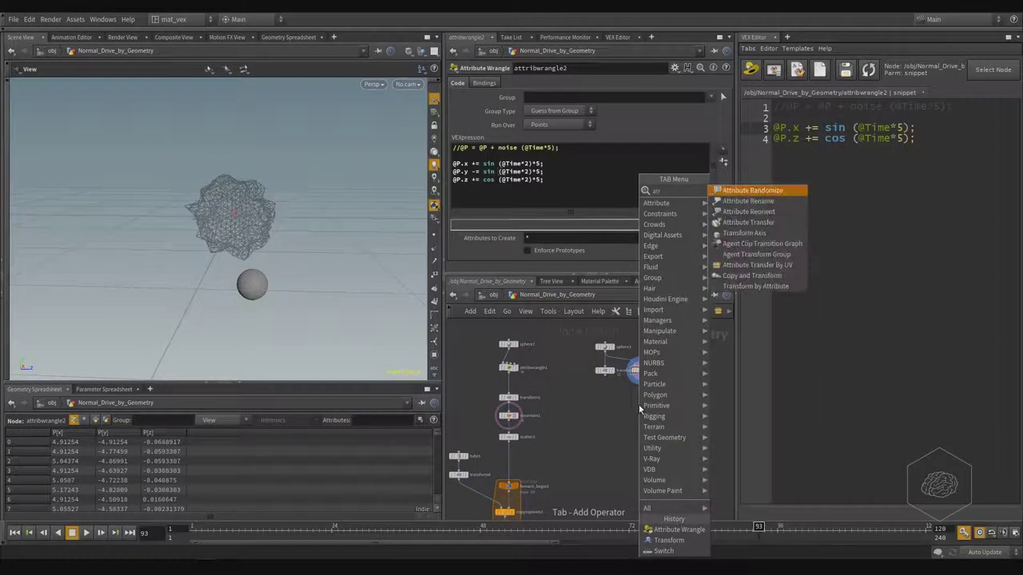
{"action": "key", "text": "Return"}
{"action": "left_click", "coordinate": [570, 457]}
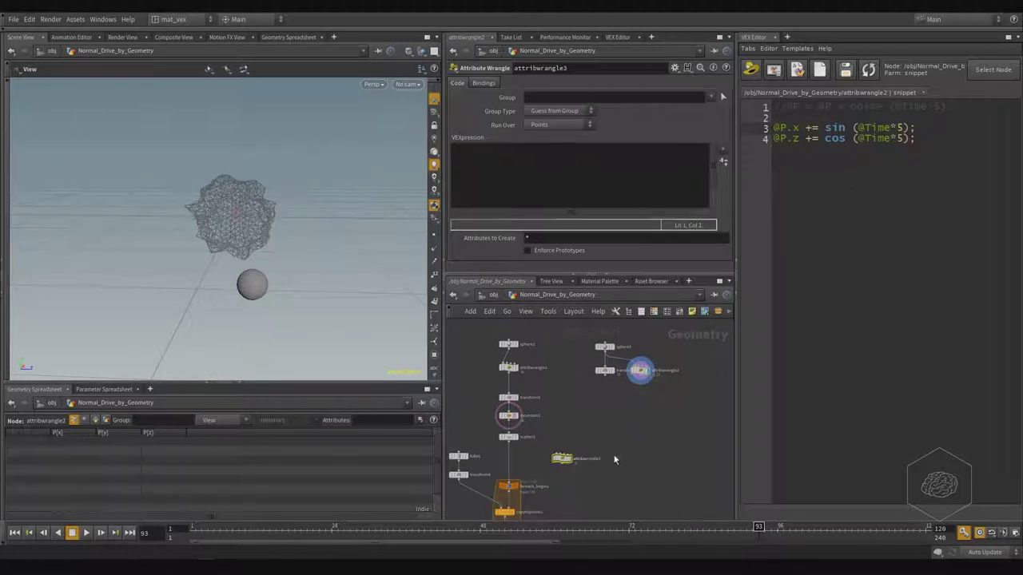
{"action": "scroll", "coordinate": [620, 460], "scroll_direction": "up", "scroll_amount": 3}
{"action": "scroll", "coordinate": [658, 430], "scroll_direction": "down", "scroll_amount": 2}
{"action": "scroll", "coordinate": [622, 447], "scroll_direction": "up", "scroll_amount": 3}
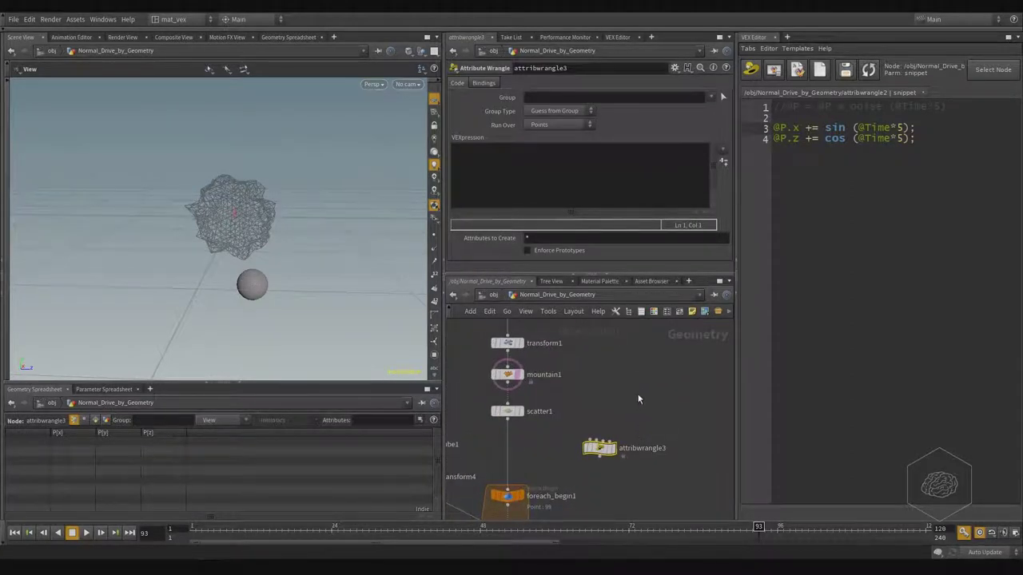
{"action": "scroll", "coordinate": [607, 457], "scroll_direction": "up", "scroll_amount": 2}
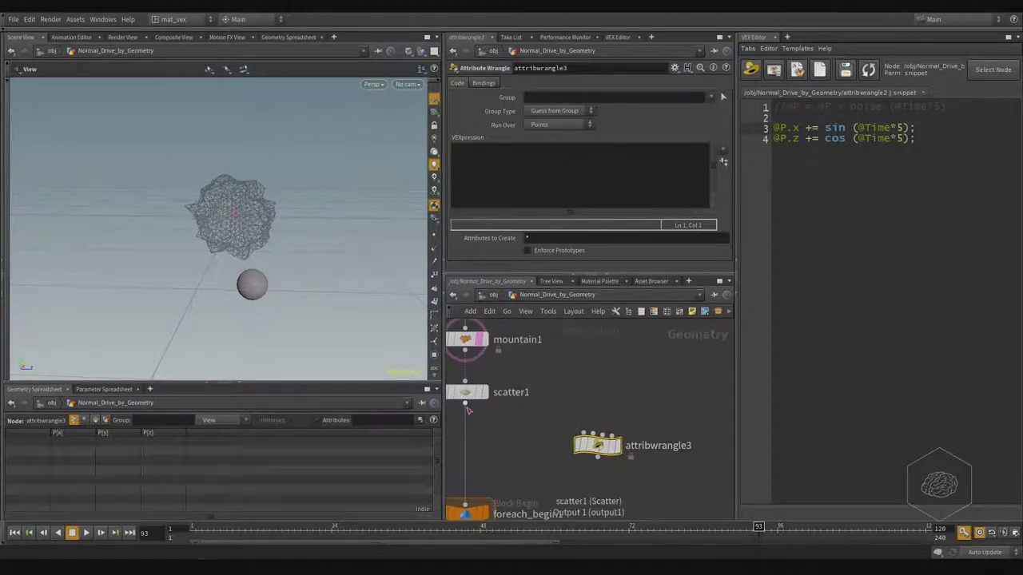
Wire scatter1 into attribwrangle3's first input and attribwrangle2 into its second input
{"action": "left_click_drag", "start_coordinate": [465, 404], "coordinate": [574, 423]}
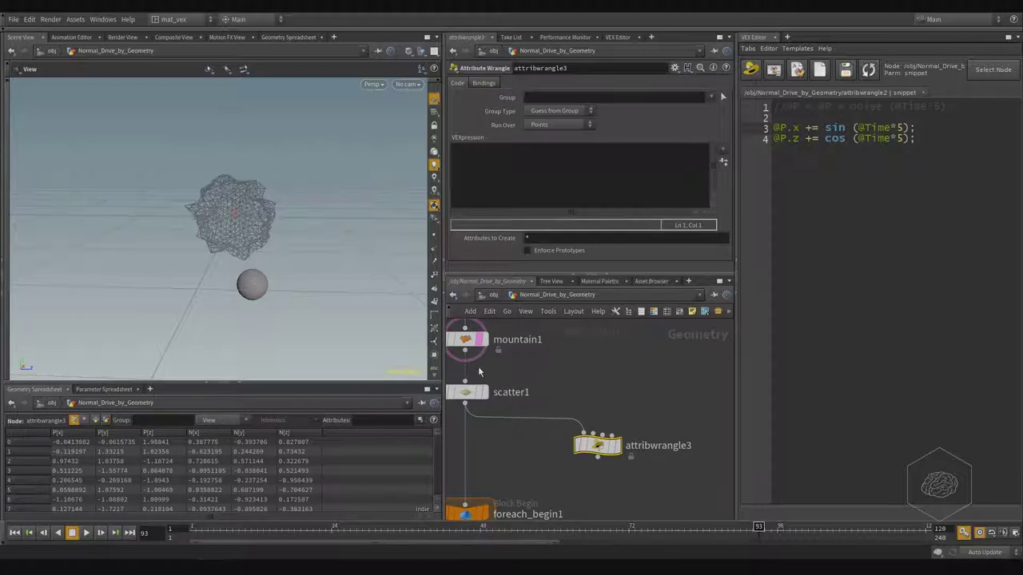
{"action": "mouse_move", "coordinate": [567, 378]}
{"action": "middle_mouse_down"}
{"action": "mouse_move", "coordinate": [569, 401]}
{"action": "mouse_move", "coordinate": [597, 391]}
{"action": "middle_mouse_up"}
{"action": "scroll", "coordinate": [569, 402], "scroll_direction": "down", "scroll_amount": 2}
{"action": "scroll", "coordinate": [602, 369], "scroll_direction": "down", "scroll_amount": 2}
{"action": "left_click", "coordinate": [633, 374]}
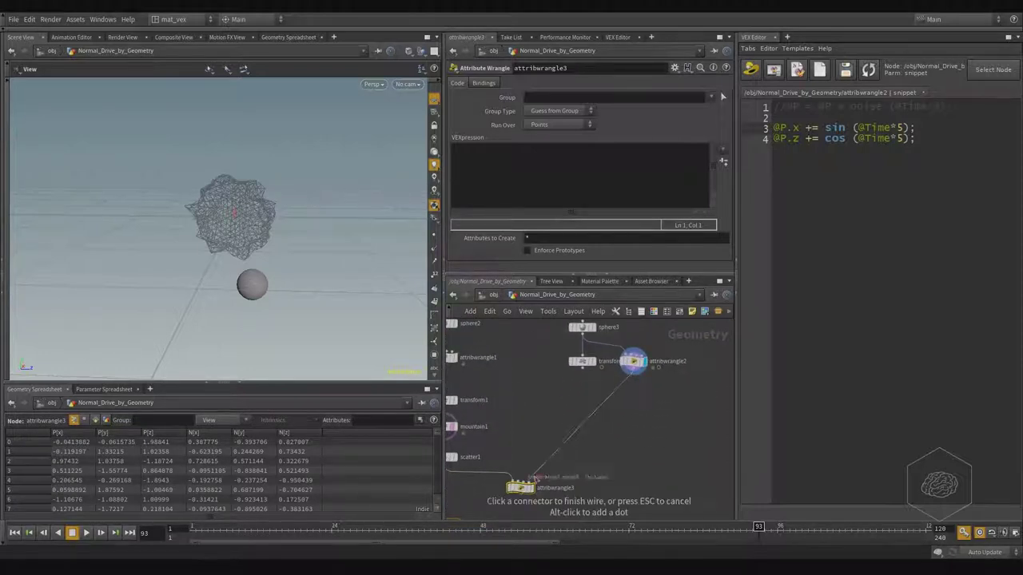
{"action": "scroll", "coordinate": [527, 481], "scroll_direction": "up", "scroll_amount": 2}
{"action": "scroll", "coordinate": [529, 481], "scroll_direction": "up", "scroll_amount": 1}
{"action": "left_click", "coordinate": [528, 483]}
{"action": "scroll", "coordinate": [604, 429], "scroll_direction": "down", "scroll_amount": 2}
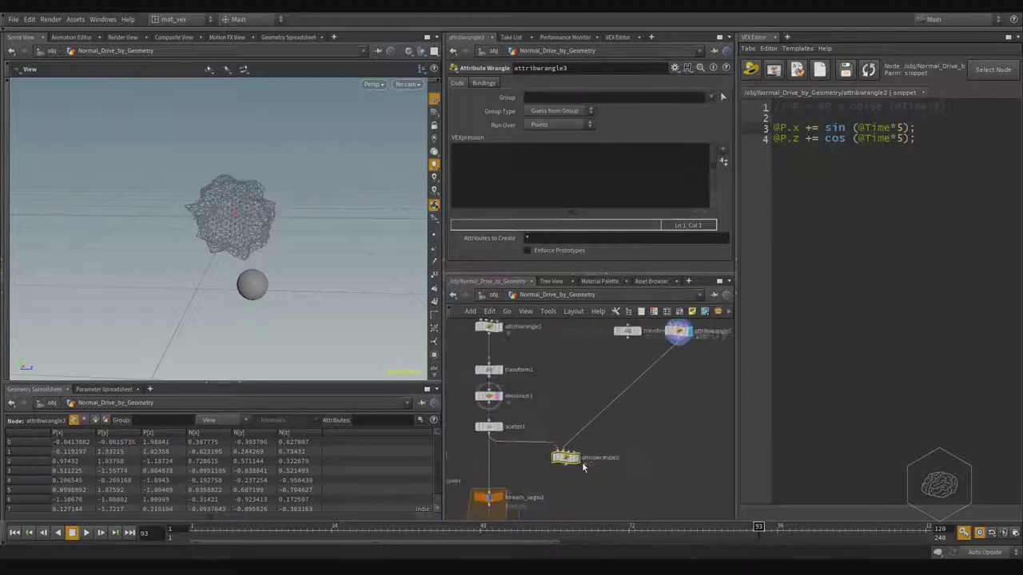
{"action": "scroll", "coordinate": [582, 462], "scroll_direction": "down", "scroll_amount": 1}
Move attribwrangle3 further right and recenter the network view on it
{"action": "left_click_drag", "start_coordinate": [574, 459], "coordinate": [708, 459]}
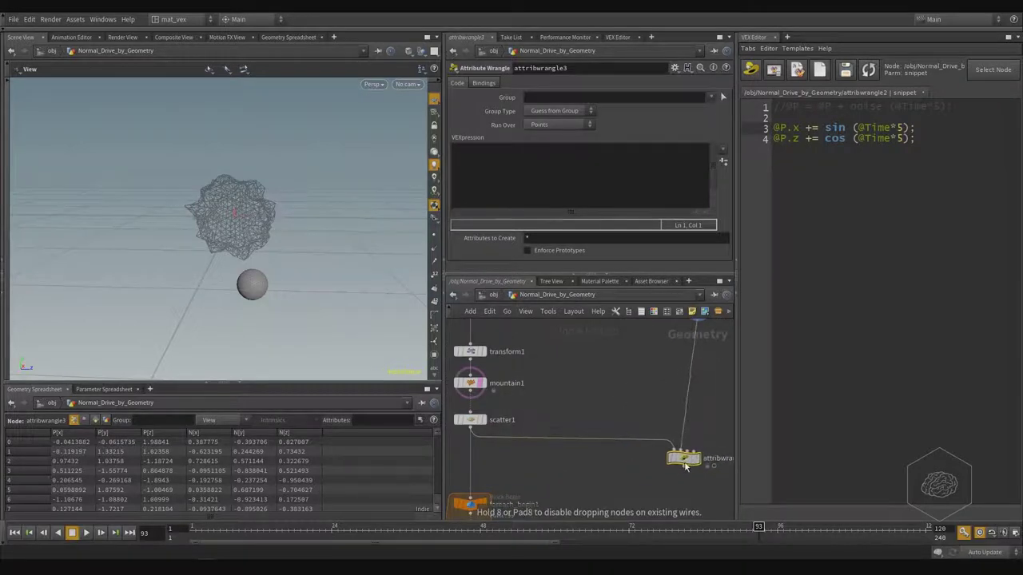
{"action": "middle_click_drag", "start_coordinate": [693, 424], "coordinate": [601, 412]}
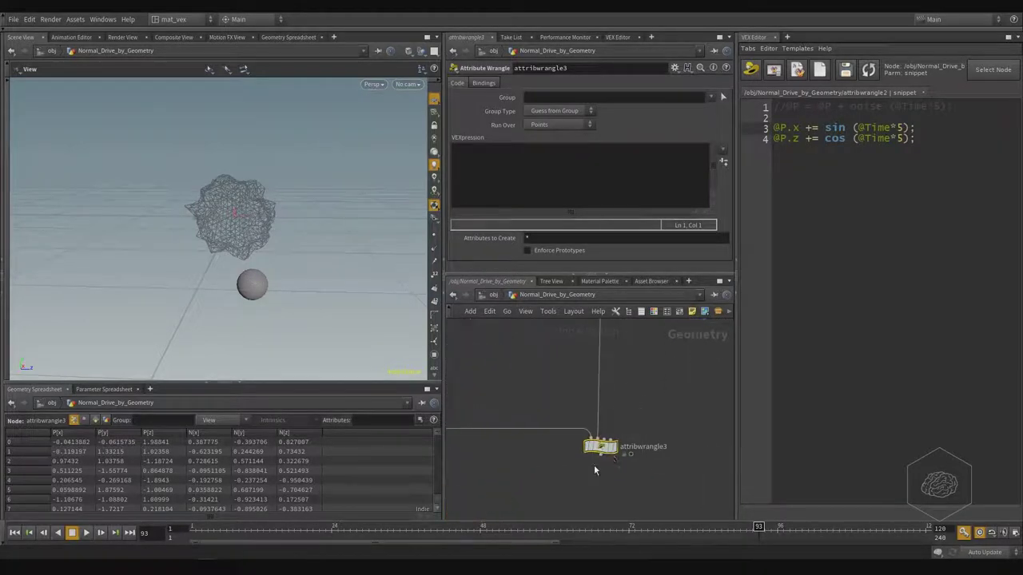
{"action": "scroll", "coordinate": [609, 446], "scroll_direction": "up", "scroll_amount": 2}
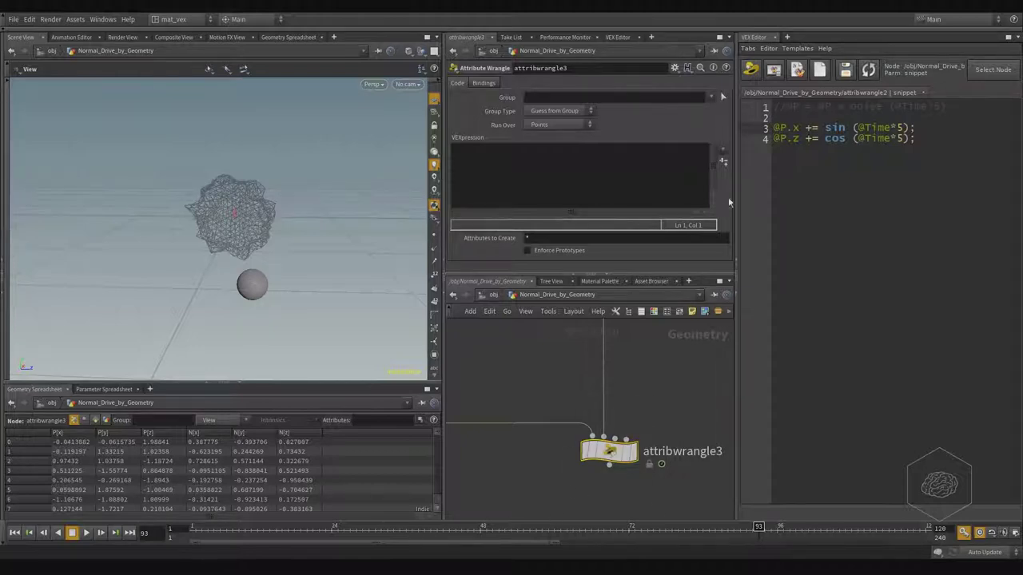
Write 'vector @N;' in attribwrangle3's VEX editor and apply it to the snippet
{"action": "left_click", "coordinate": [750, 68]}
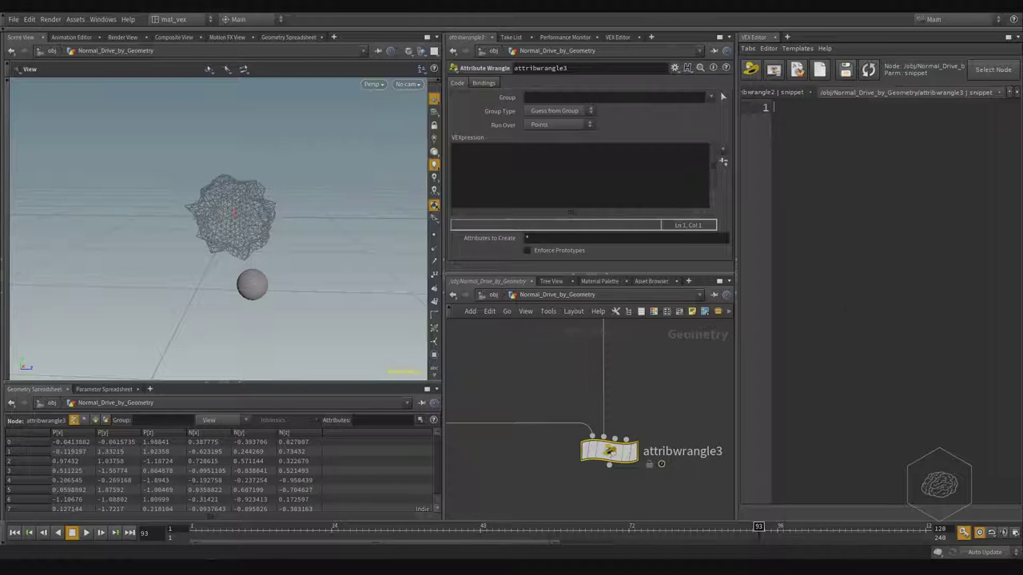
{"action": "type", "text": "vect"}
{"action": "key", "text": "Return"}
{"action": "type", "text": "@N;;"}
{"action": "key", "text": "Return"}
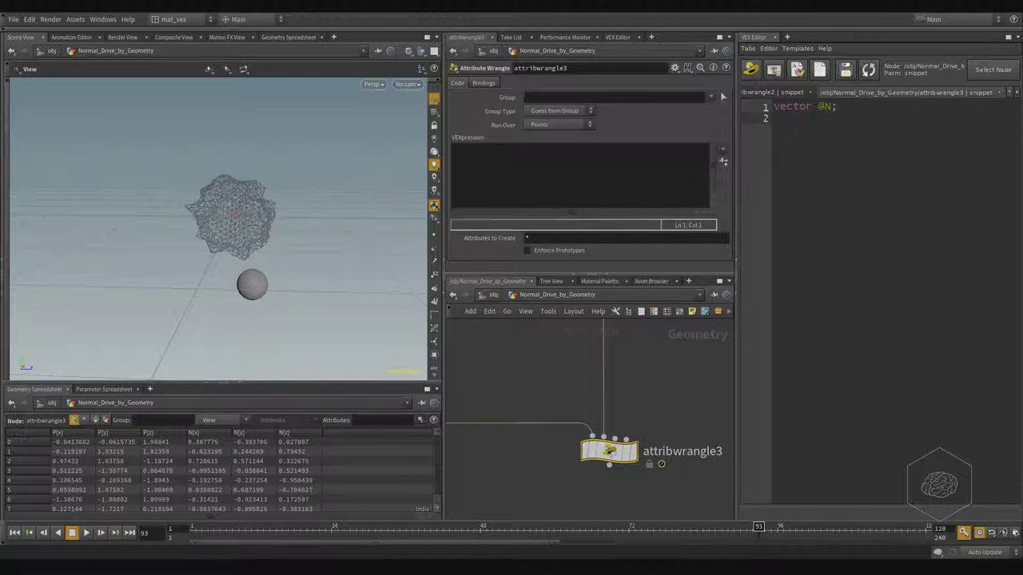
{"action": "left_click", "coordinate": [847, 71]}
Display attribwrangle3's output and turn on point normals in the viewport
{"action": "left_click", "coordinate": [638, 421]}
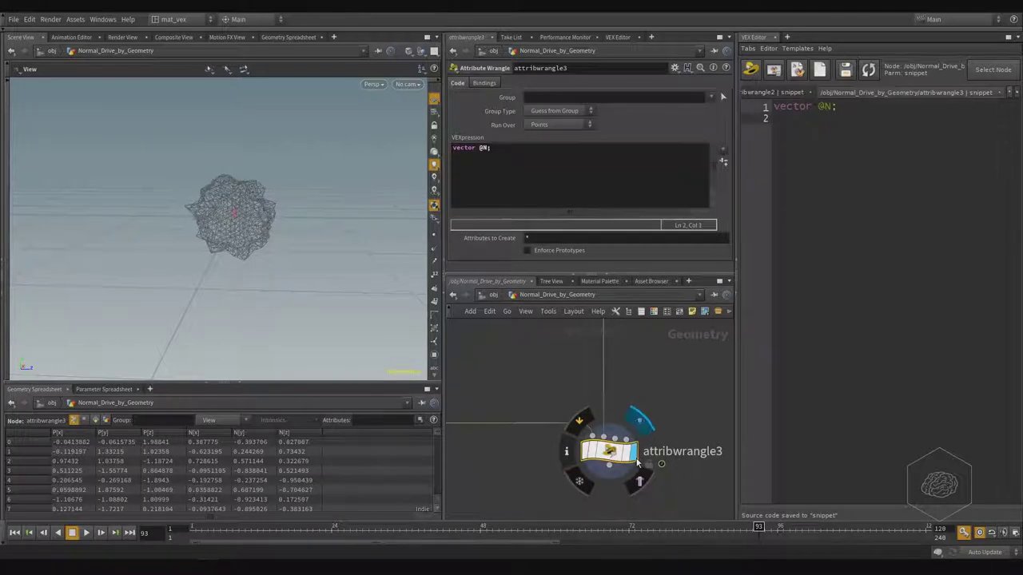
{"action": "left_click", "coordinate": [434, 249]}
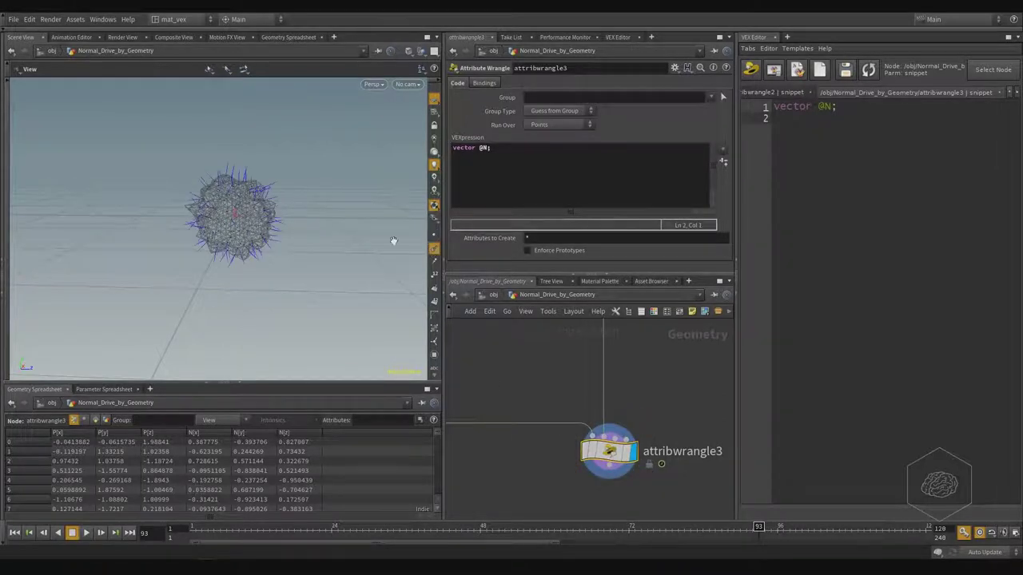
{"action": "scroll", "coordinate": [272, 210], "scroll_direction": "up", "scroll_amount": 3}
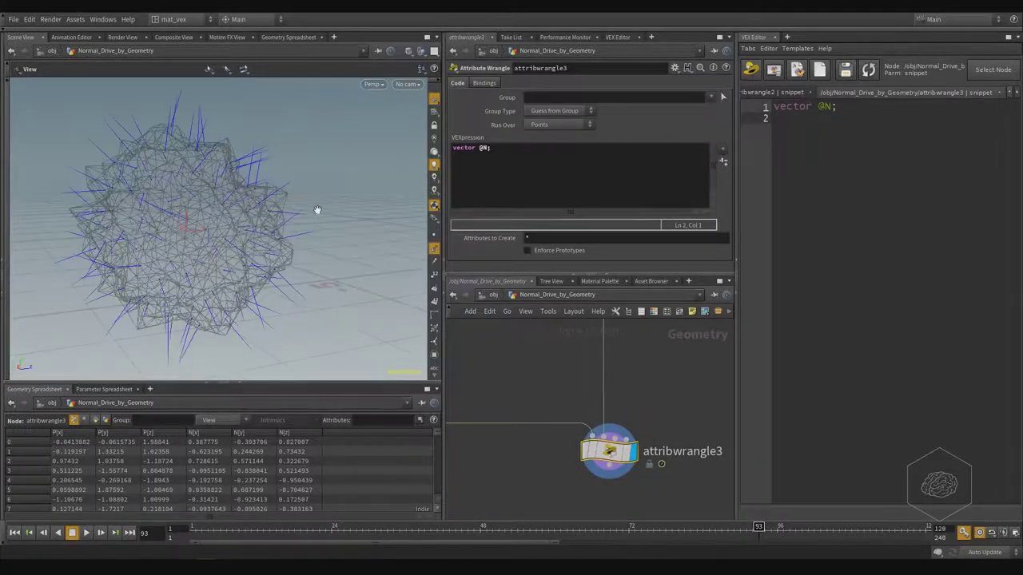
{"action": "left_click", "coordinate": [527, 160]}
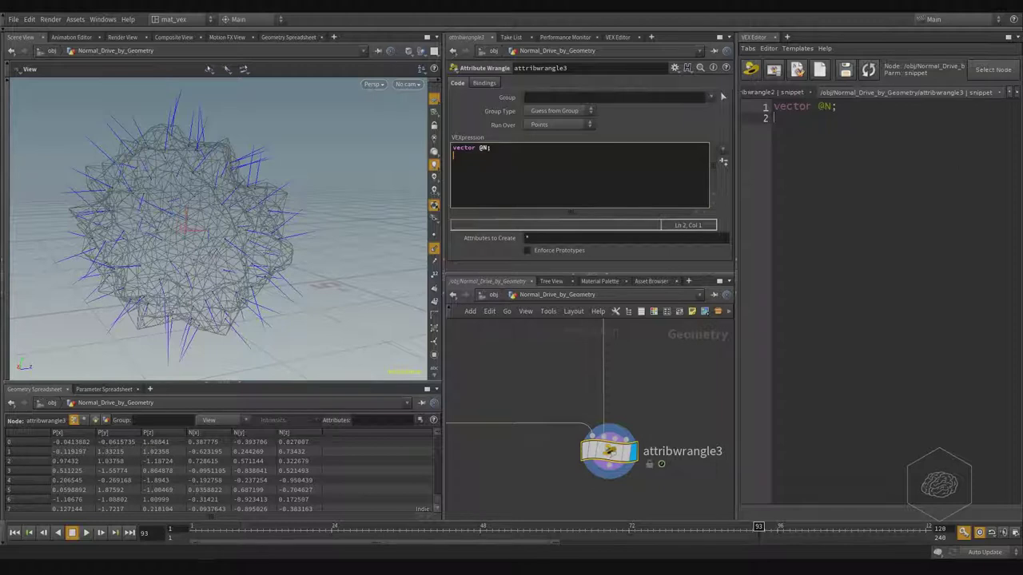
{"action": "key", "text": "Return"}
{"action": "type", "text": "vect"}
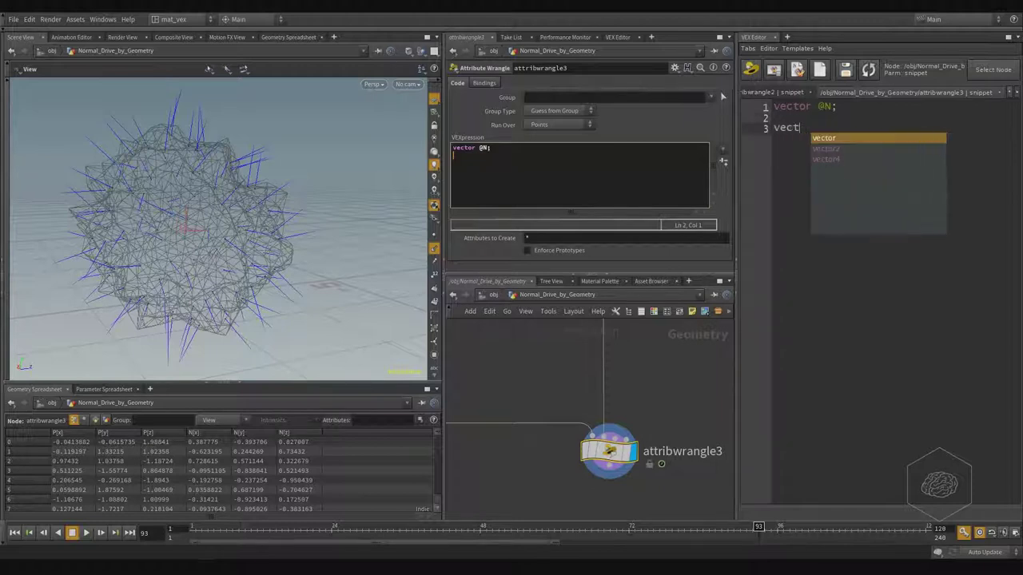
{"action": "type", "text": "or"}
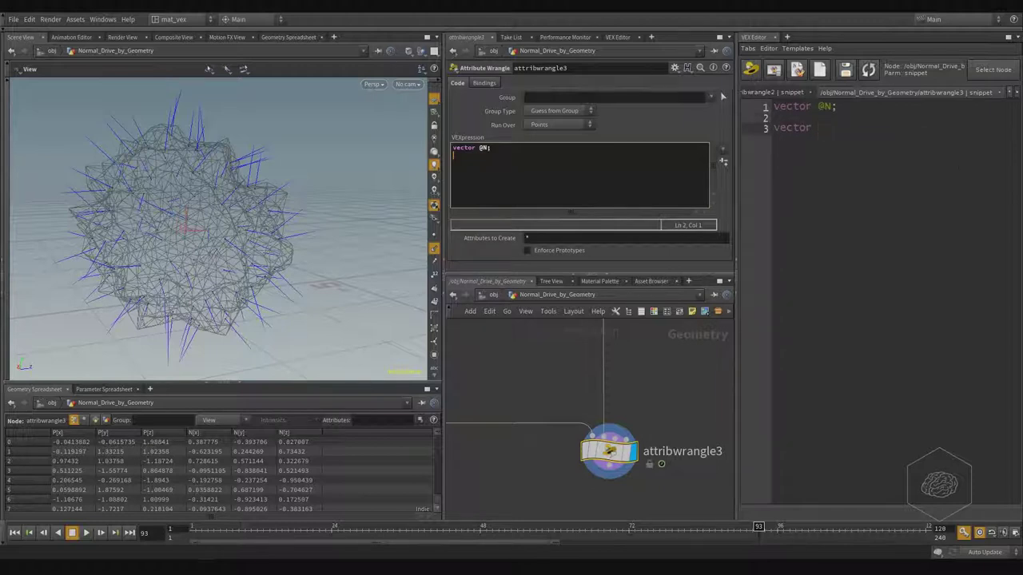
{"action": "type", "text": " P1 "}
{"action": "type", "text": "="}
{"action": "type", "text": " point "}
{"action": "type", "text": "("}
{"action": "type", "text": "0"}
{"action": "type", "text": ", "}
{"action": "type", "text": "\""}
{"action": "key", "text": "BackSpace"}
{"action": "type", "text": "P"}
{"action": "key", "text": "Escape"}
{"action": "type", "text": ", "}
{"action": "type", "text": "@pt"}
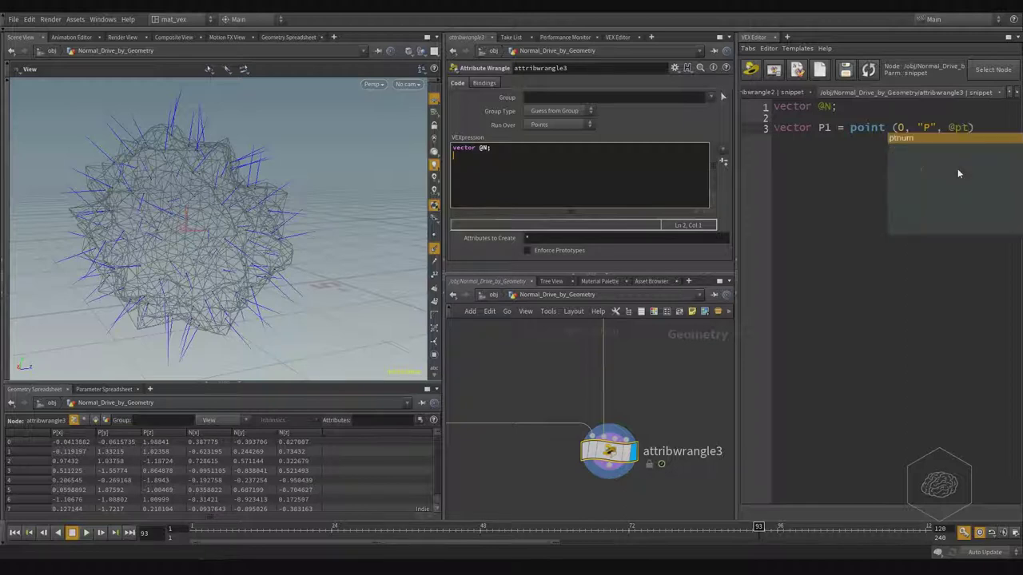
{"action": "type", "text": "nim"}
{"action": "key", "text": "BackSpace"}
{"action": "key", "text": "BackSpace"}
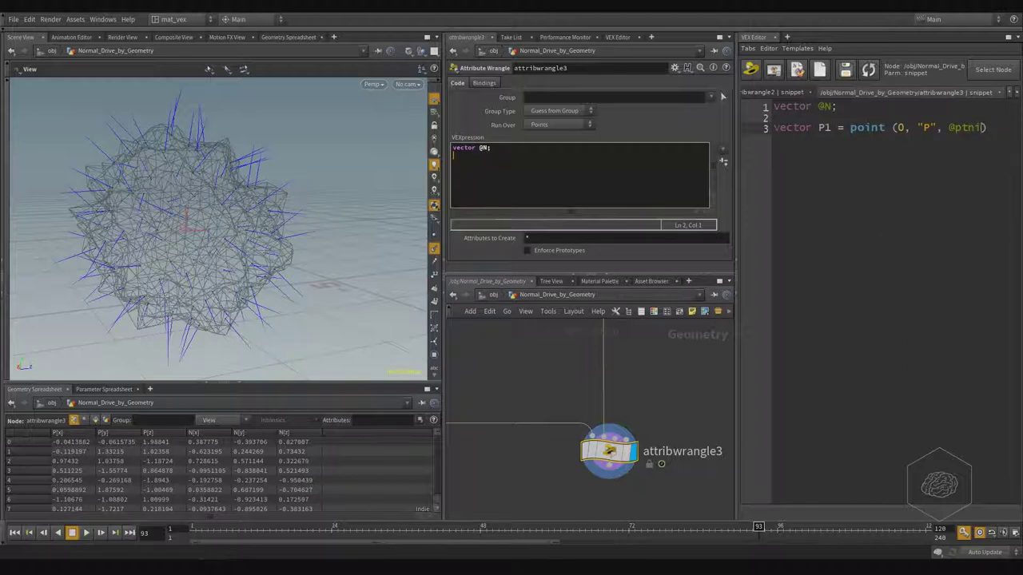
{"action": "type", "text": "um"}
{"action": "key", "text": "Escape"}
{"action": "key", "text": "ctrl+s"}
Duplicate the P1 declaration on line 3 as a new line 4
{"action": "middle_click_drag", "start_coordinate": [564, 401], "coordinate": [611, 410]}
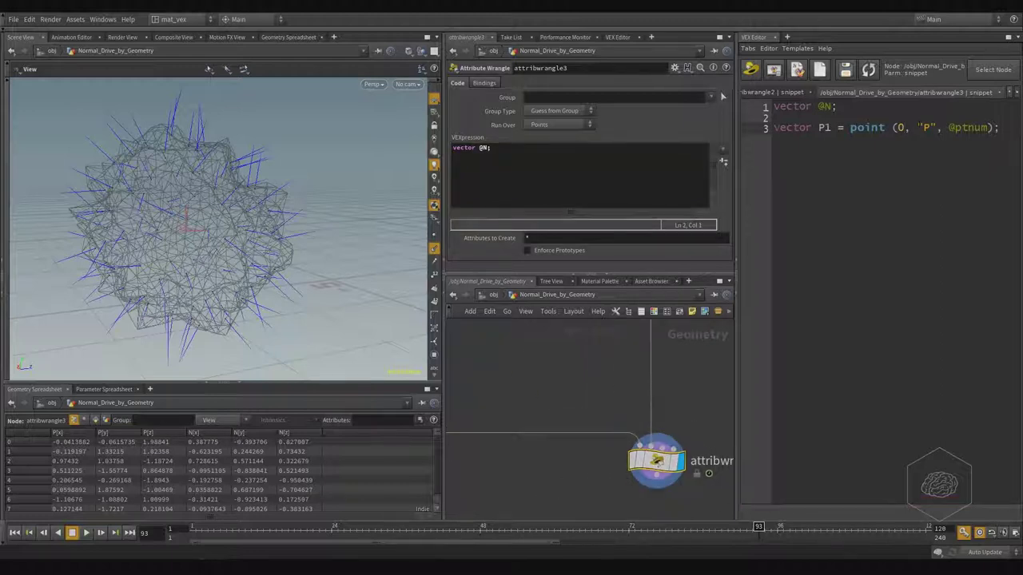
{"action": "left_click_drag", "start_coordinate": [916, 127], "coordinate": [938, 127]}
{"action": "left_click_drag", "start_coordinate": [929, 127], "coordinate": [995, 127]}
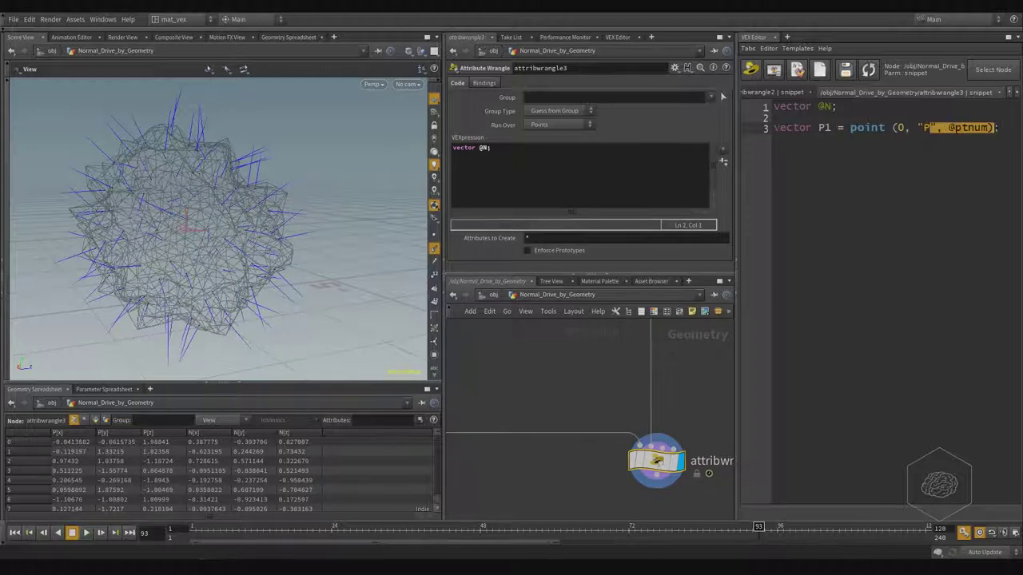
{"action": "left_click", "coordinate": [999, 127]}
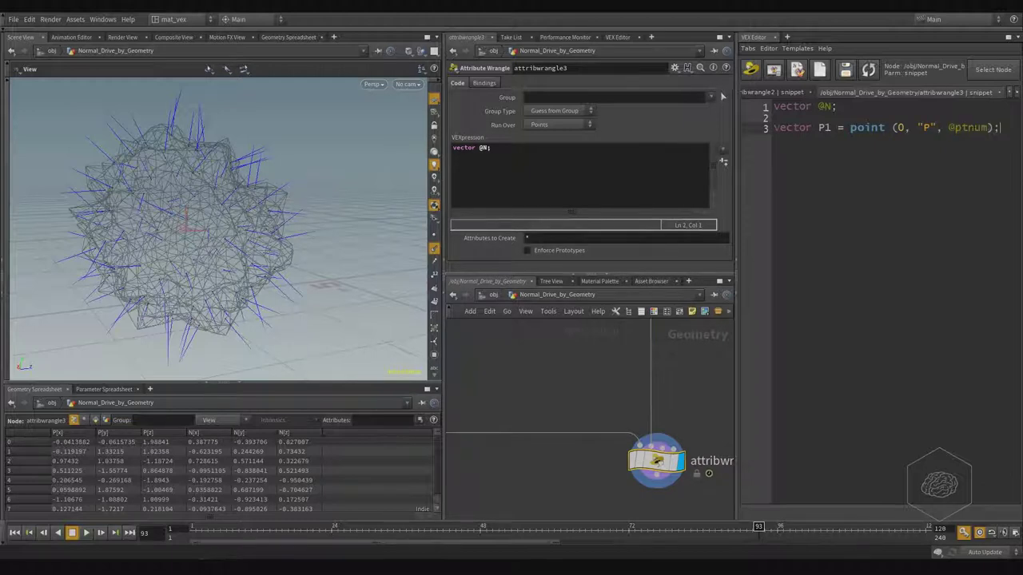
{"action": "left_click_drag", "start_coordinate": [998, 127], "coordinate": [834, 127]}
{"action": "left_click", "coordinate": [804, 127]}
{"action": "left_click_drag", "start_coordinate": [999, 127], "coordinate": [774, 127]}
{"action": "key", "text": "ctrl+c"}
{"action": "left_click", "coordinate": [999, 127]}
{"action": "key", "text": "Return"}
{"action": "key", "text": "ctrl+v"}
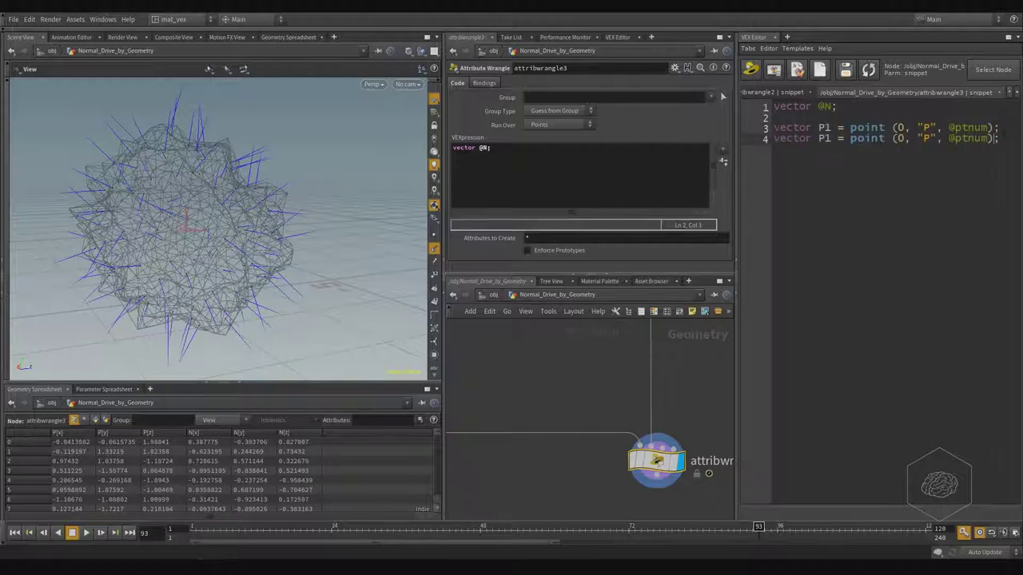
{"action": "double_click", "coordinate": [900, 139]}
{"action": "type", "text": "1"}
{"action": "left_click", "coordinate": [824, 128]}
{"action": "key", "text": "Down"}
{"action": "key", "text": "shift+Right"}
{"action": "type", "text": "2"}
{"action": "left_click", "coordinate": [844, 72]}
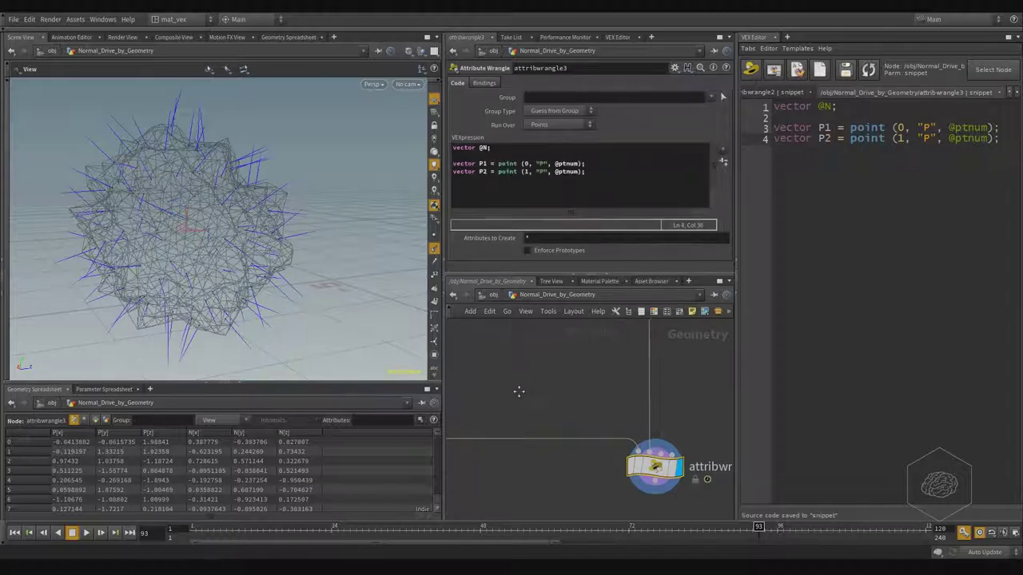
Return the timeline to frame 1
{"action": "scroll", "coordinate": [520, 393], "scroll_direction": "down", "scroll_amount": 3}
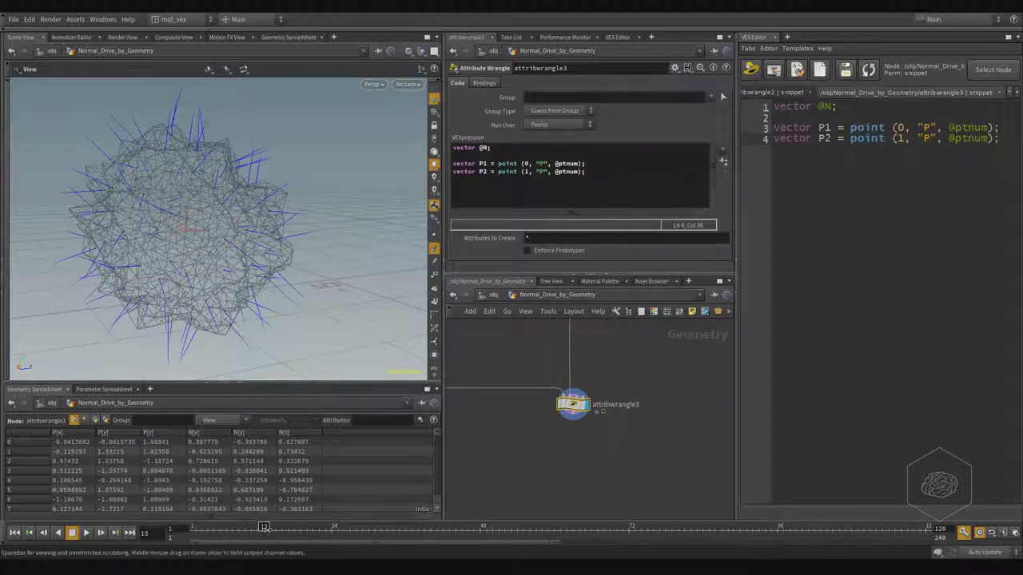
{"action": "mouse_move", "coordinate": [192, 527]}
{"action": "left_mouse_down"}
{"action": "mouse_move", "coordinate": [629, 528]}
{"action": "mouse_move", "coordinate": [195, 528]}
{"action": "left_mouse_up"}
{"action": "left_click", "coordinate": [948, 104]}
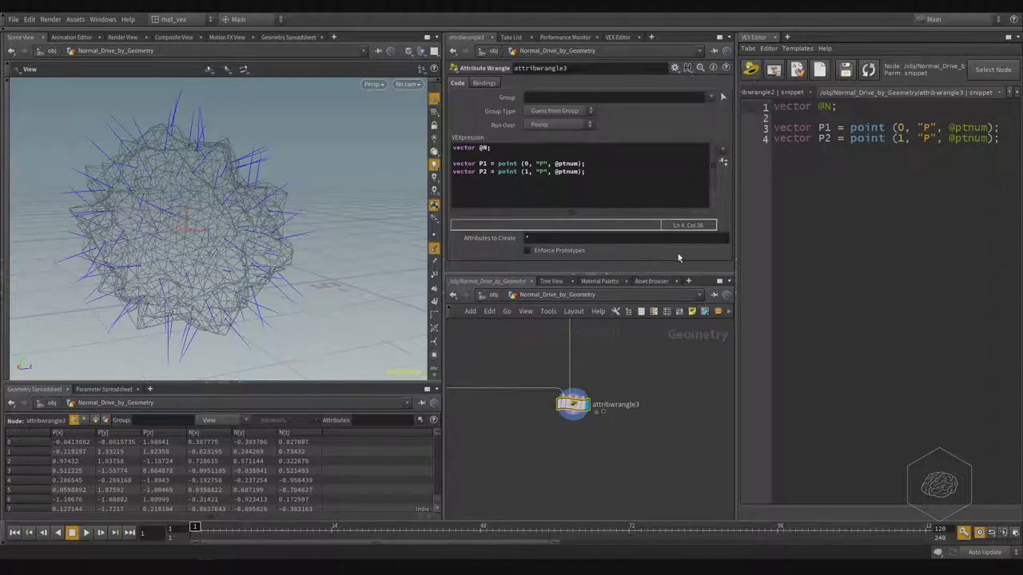
Type '@N = normalize(P1-P2)' on line 6, using the normalize autocomplete
{"action": "left_click_drag", "start_coordinate": [1001, 139], "coordinate": [799, 107]}
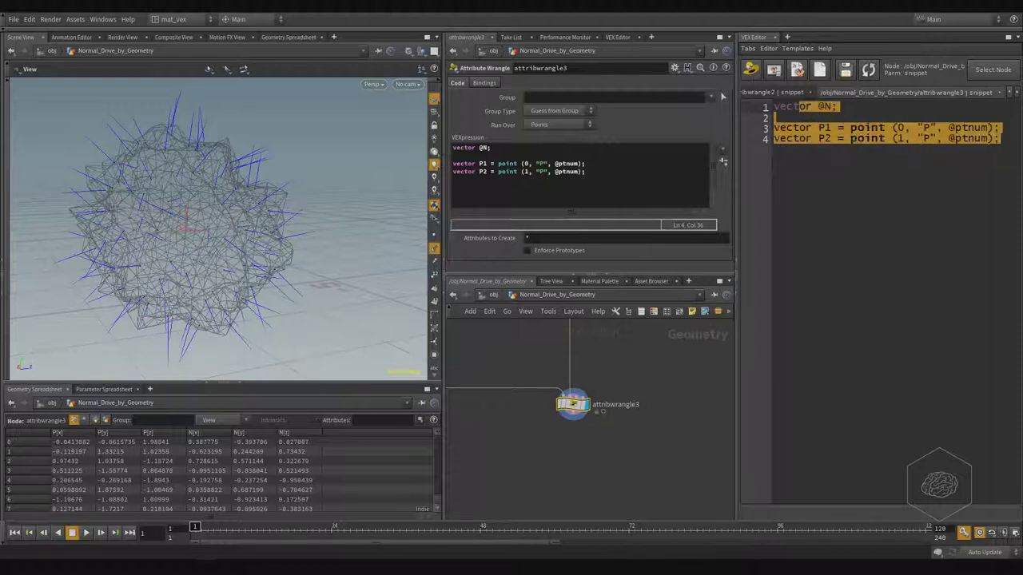
{"action": "left_click", "coordinate": [1001, 138]}
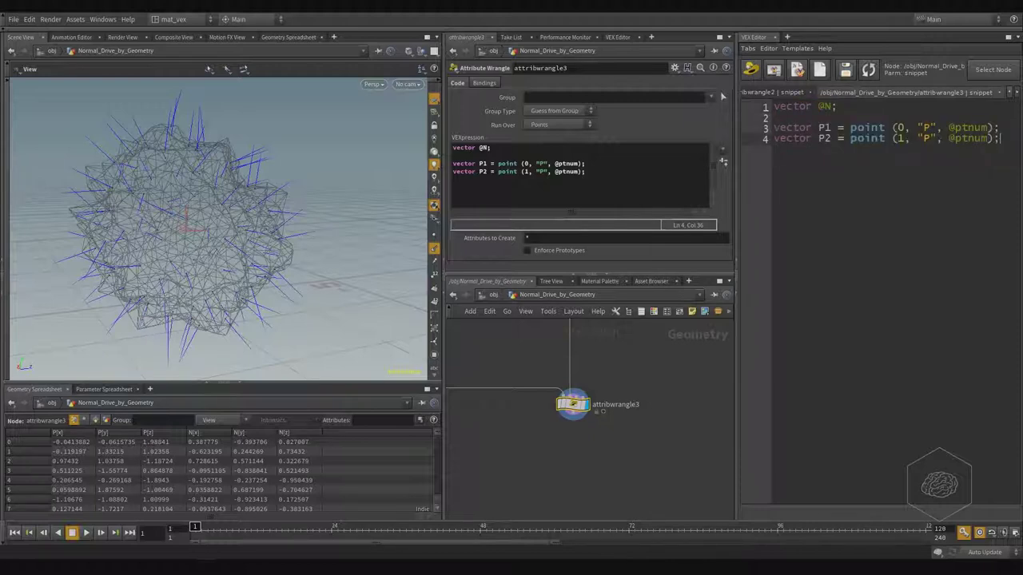
{"action": "key", "text": "Return"}
{"action": "key", "text": "Return"}
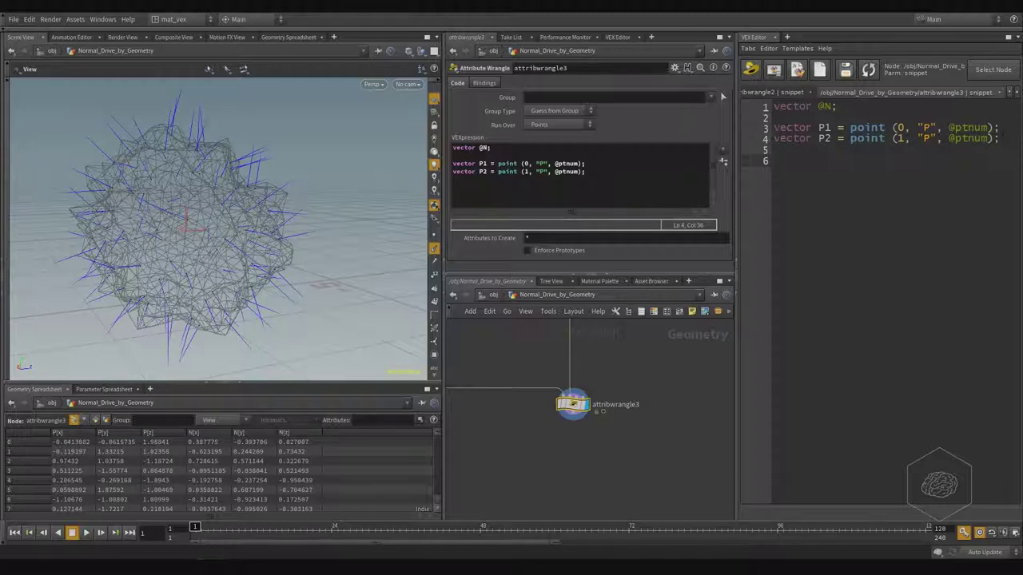
{"action": "type", "text": "@N"}
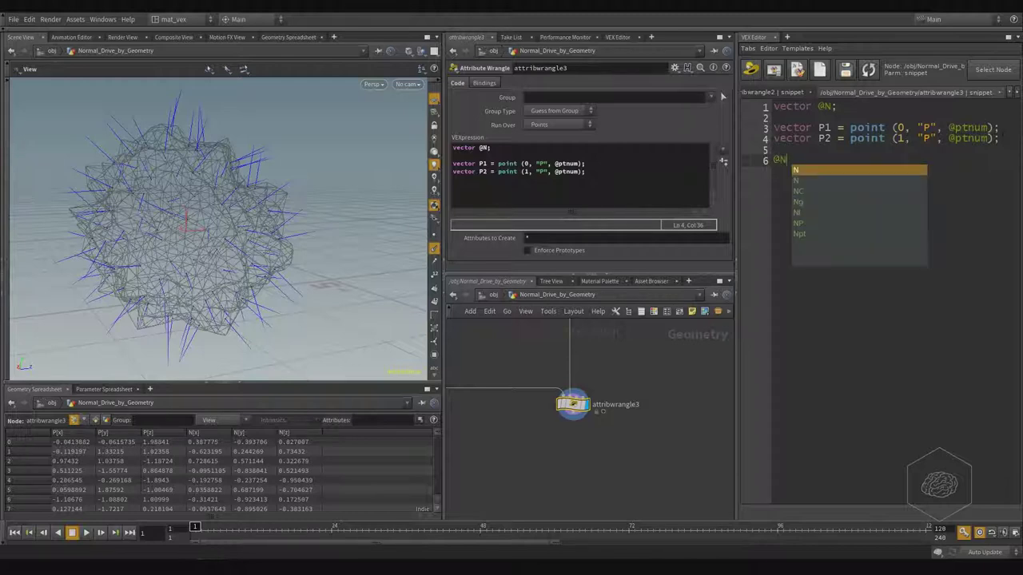
{"action": "type", "text": " = "}
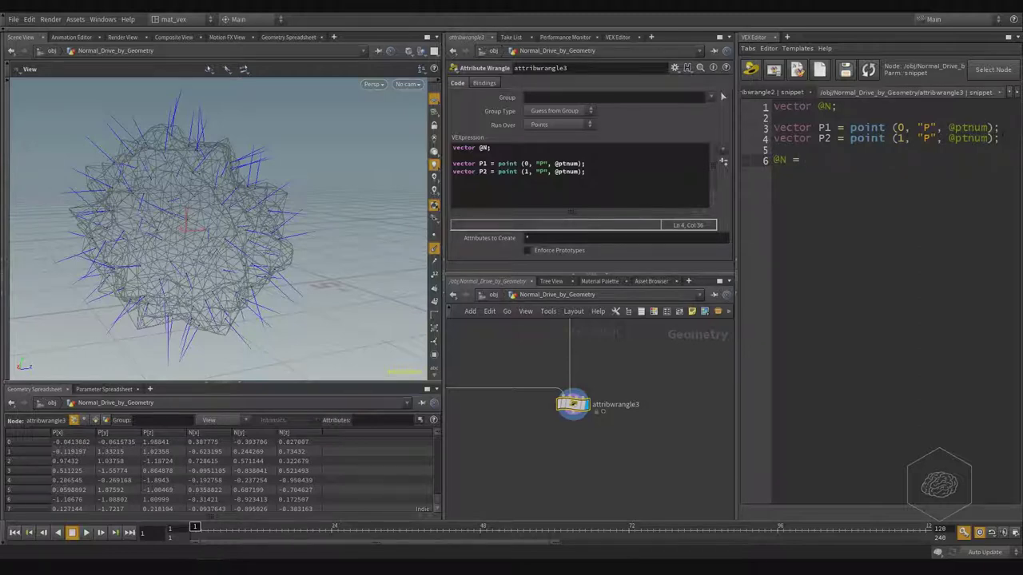
{"action": "type", "text": "normaliz"}
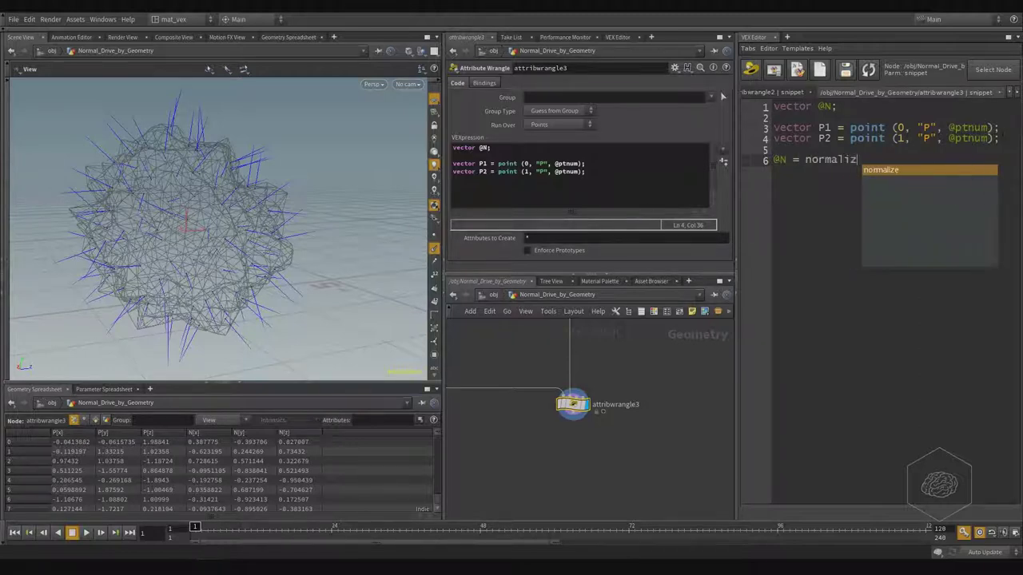
{"action": "key", "text": "Return"}
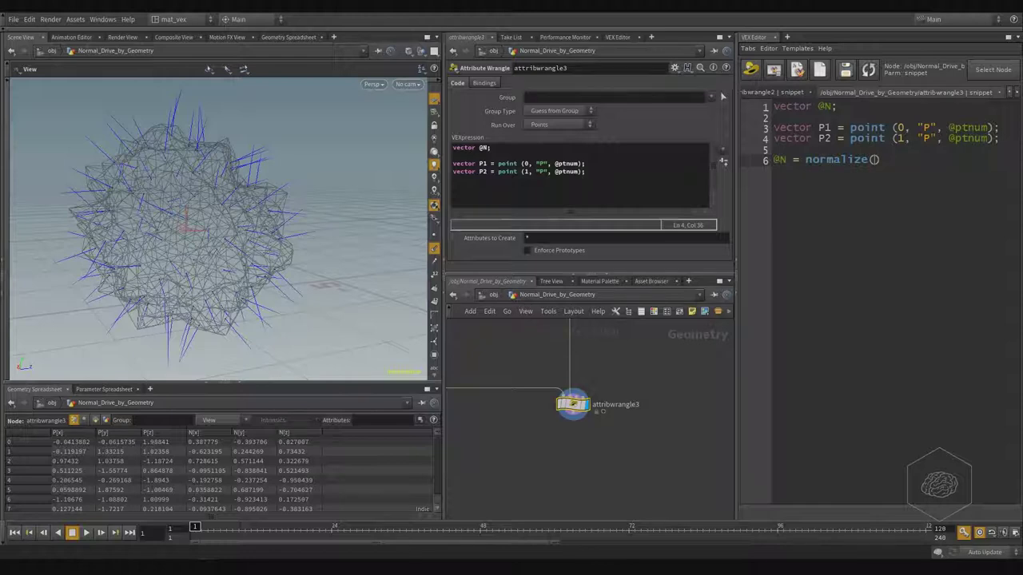
{"action": "type", "text": "P"}
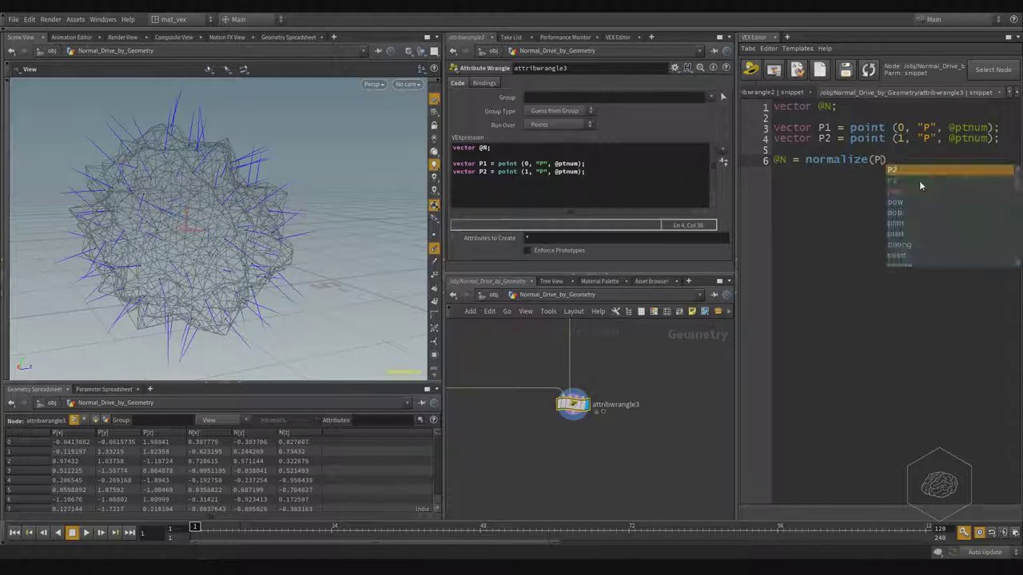
{"action": "type", "text": "1"}
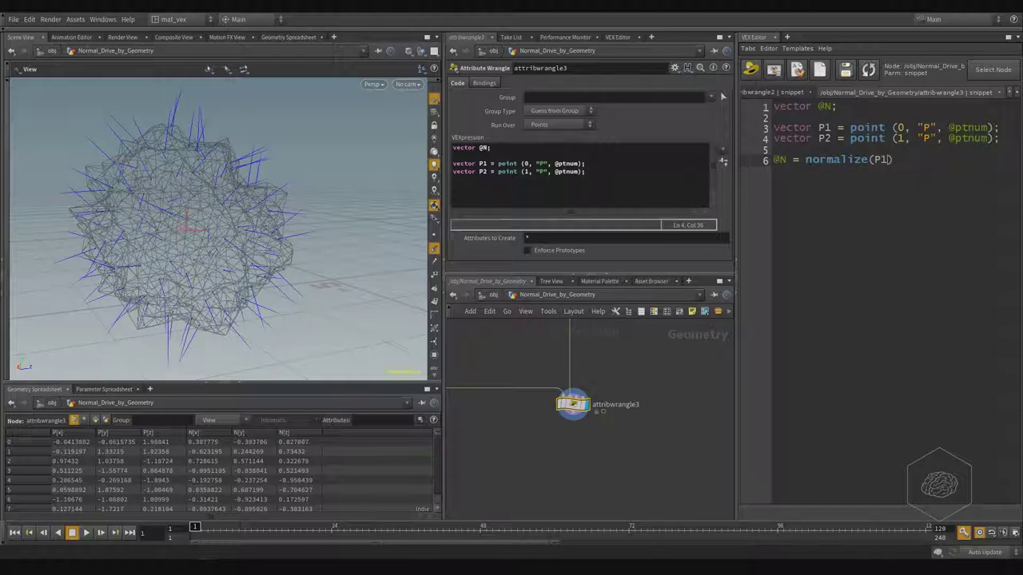
{"action": "type", "text": "-"}
{"action": "type", "text": "P2"}
Paste the P1 point lookup onto a scratch line 8 below the code
{"action": "left_click", "coordinate": [887, 159]}
{"action": "double_click", "coordinate": [879, 159]}
{"action": "left_click_drag", "start_coordinate": [850, 128], "coordinate": [773, 119]}
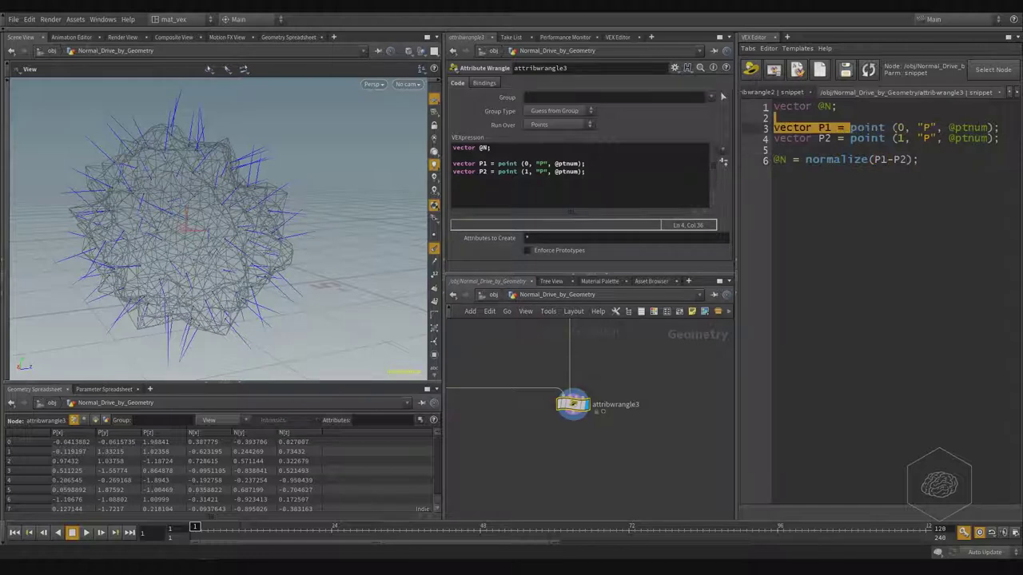
{"action": "left_click_drag", "start_coordinate": [850, 127], "coordinate": [993, 128]}
{"action": "key", "text": "ctrl+c"}
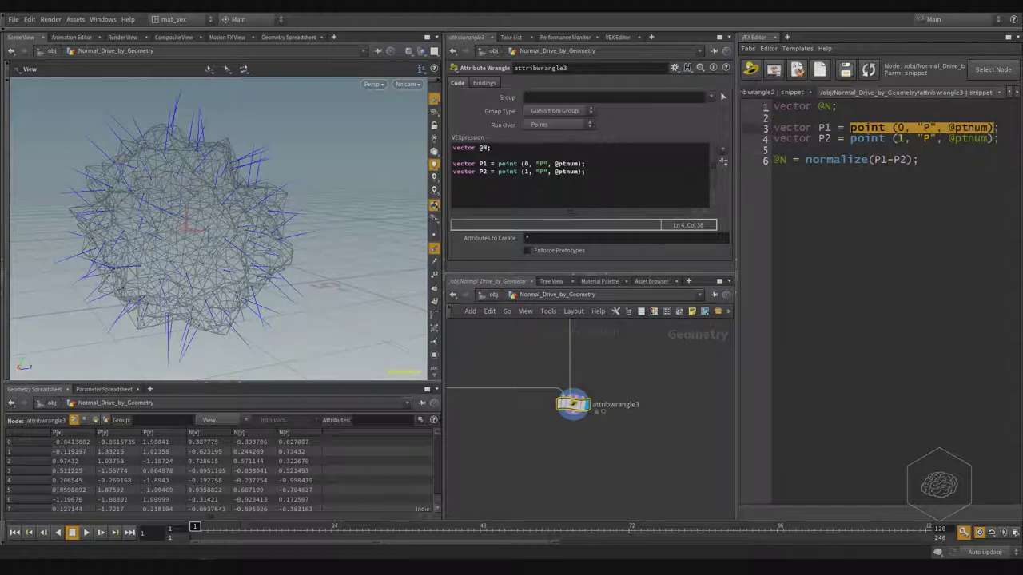
{"action": "left_click", "coordinate": [931, 160]}
{"action": "key", "text": "Return"}
{"action": "key", "text": "Return"}
{"action": "key", "text": "ctrl+v"}
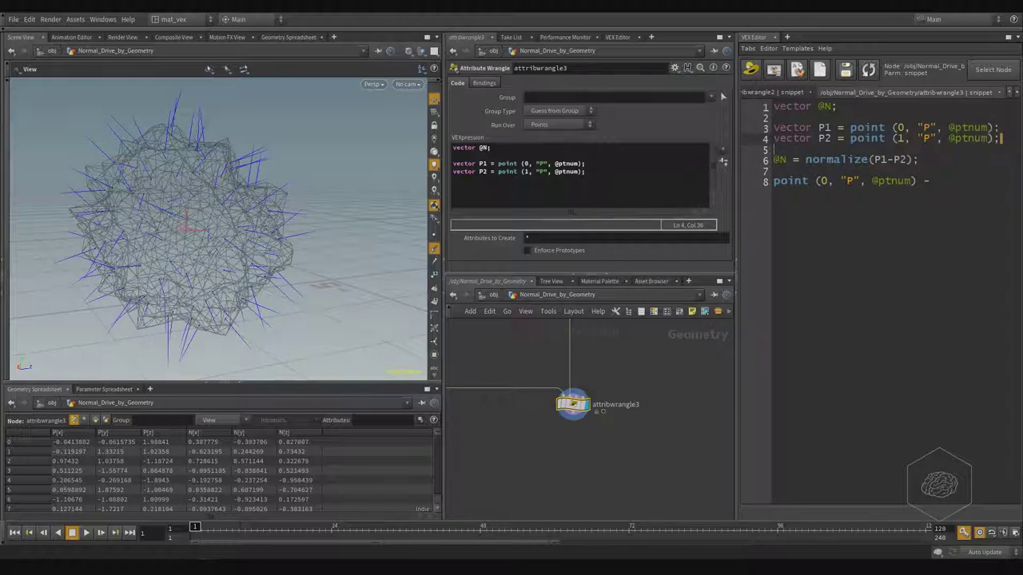
Add the P2 lookup to the scratch line and rewrite it as a '5 - 2 = 3' subtraction example
{"action": "mouse_move", "coordinate": [1001, 138]}
{"action": "left_mouse_down"}
{"action": "mouse_move", "coordinate": [774, 138]}
{"action": "mouse_move", "coordinate": [850, 138]}
{"action": "left_mouse_up"}
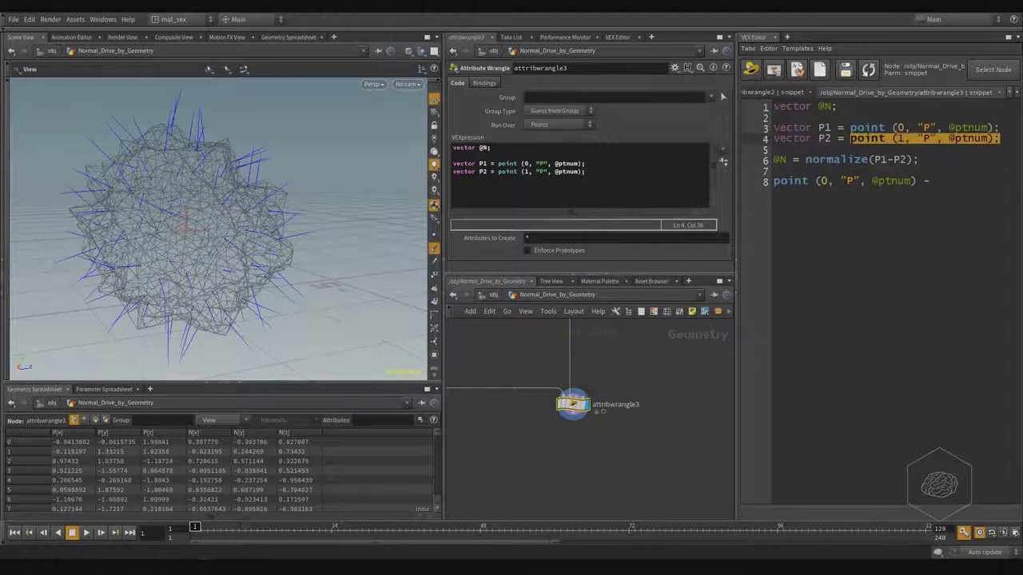
{"action": "key", "text": "ctrl+c"}
{"action": "left_click", "coordinate": [932, 181]}
{"action": "key", "text": "ctrl+v"}
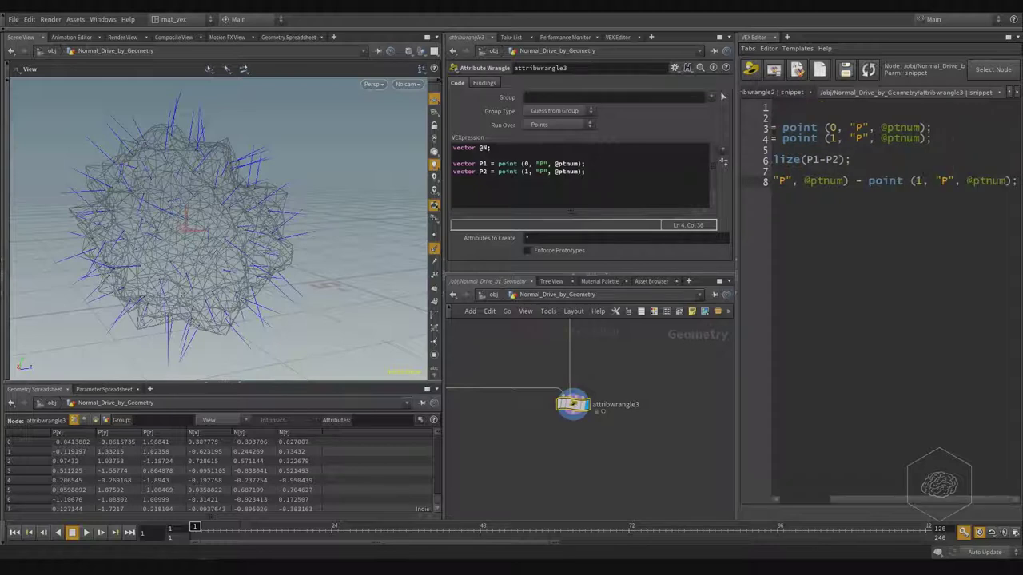
{"action": "left_click_drag", "start_coordinate": [1017, 181], "coordinate": [774, 181]}
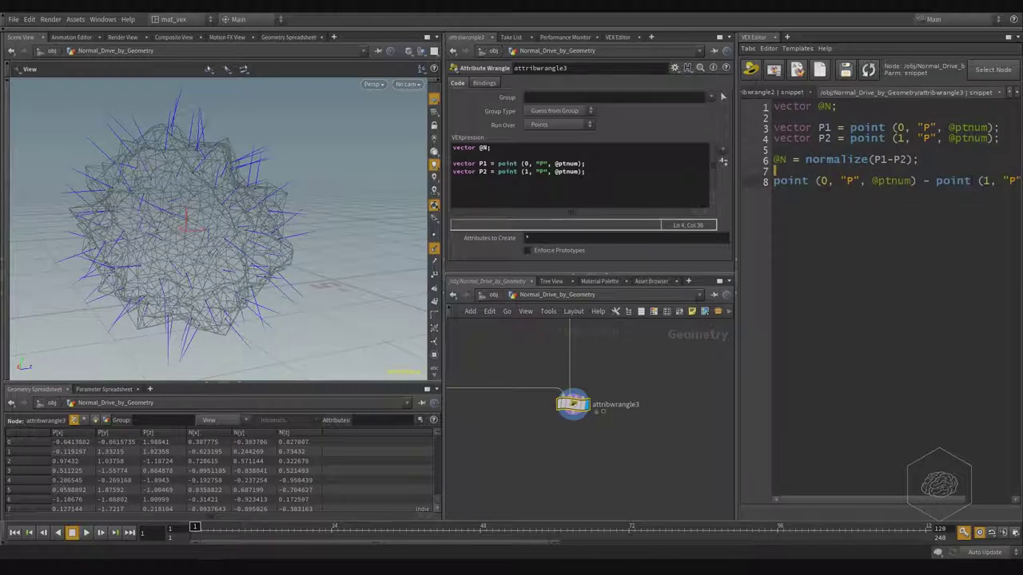
{"action": "scroll", "coordinate": [971, 181], "scroll_direction": "right", "scroll_amount": 2}
{"action": "key", "text": "Home"}
{"action": "left_click_drag", "start_coordinate": [774, 180], "coordinate": [916, 180]}
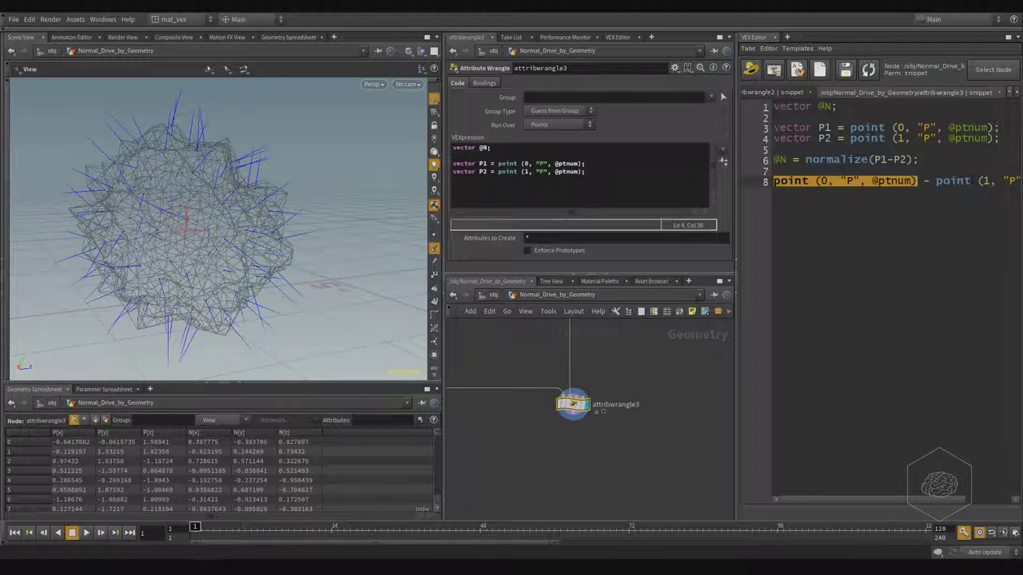
{"action": "type", "text": "5 - point (1, \"P\", @ptnum"}
{"action": "left_click_drag", "start_coordinate": [799, 180], "coordinate": [943, 180]}
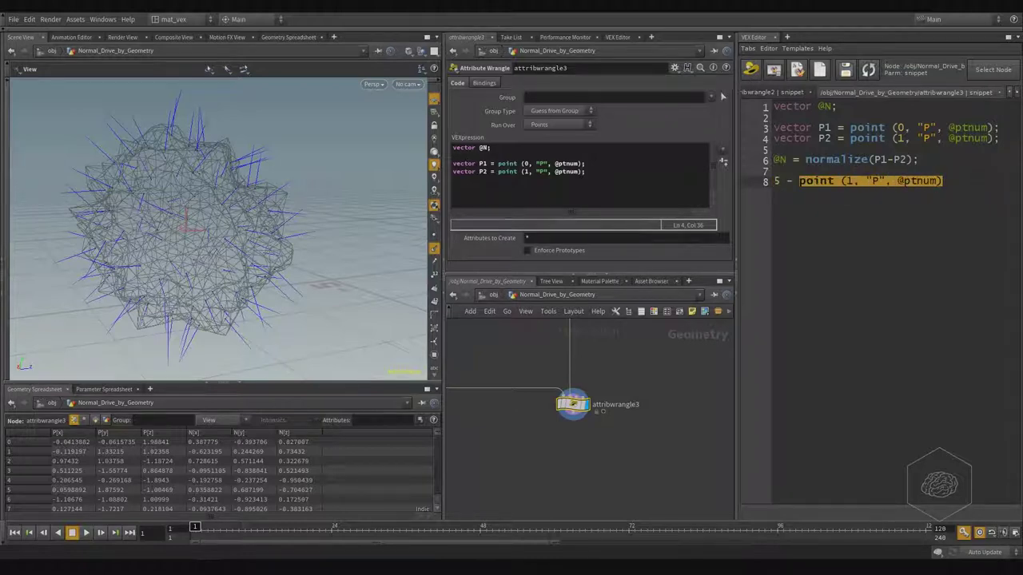
{"action": "type", "text": "2 "}
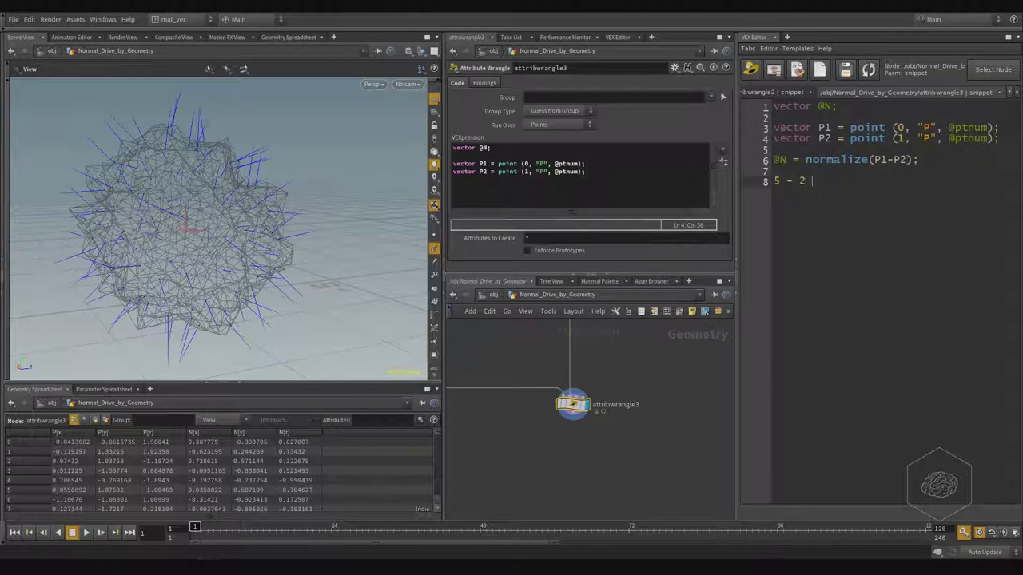
{"action": "type", "text": "= 3"}
Delete the scratch line and apply '@N = normalize(P1-P2);' to attribwrangle3
{"action": "key", "text": "BackSpace"}
{"action": "key", "text": "BackSpace"}
{"action": "key", "text": "BackSpace"}
{"action": "key", "text": "Up"}
{"action": "key", "text": "Up"}
{"action": "key", "text": "Up"}
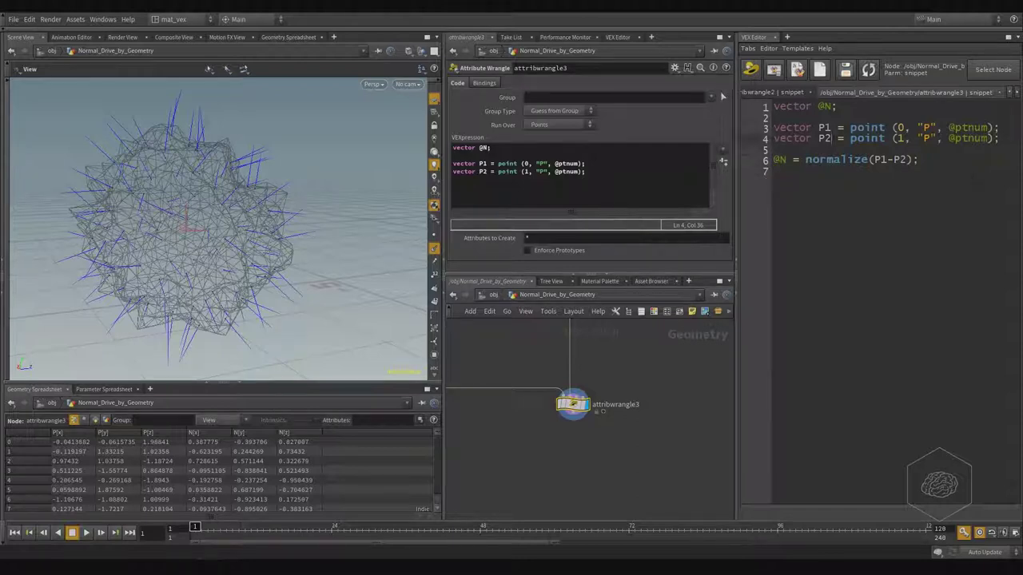
{"action": "double_click", "coordinate": [969, 127]}
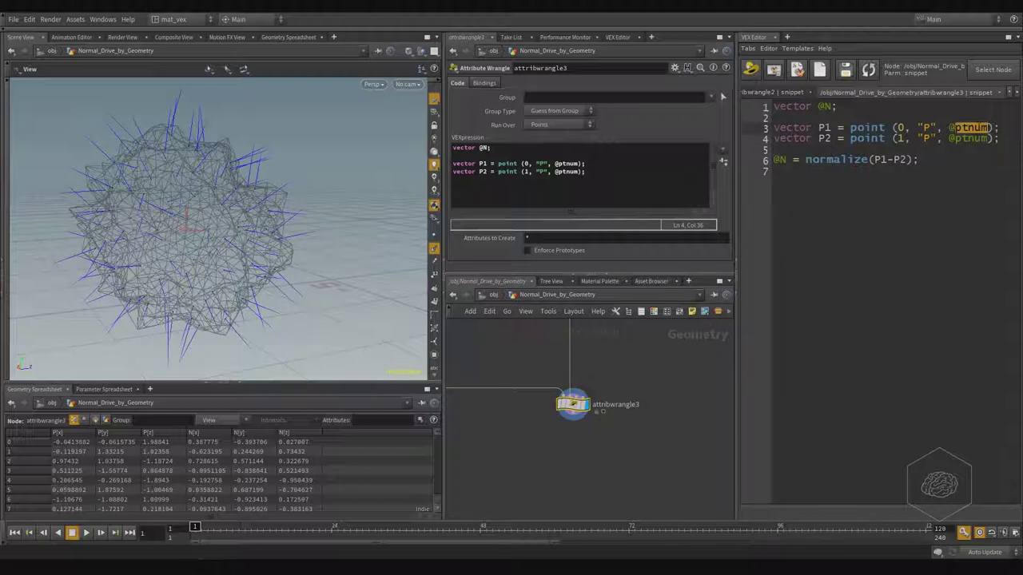
{"action": "left_click", "coordinate": [988, 127]}
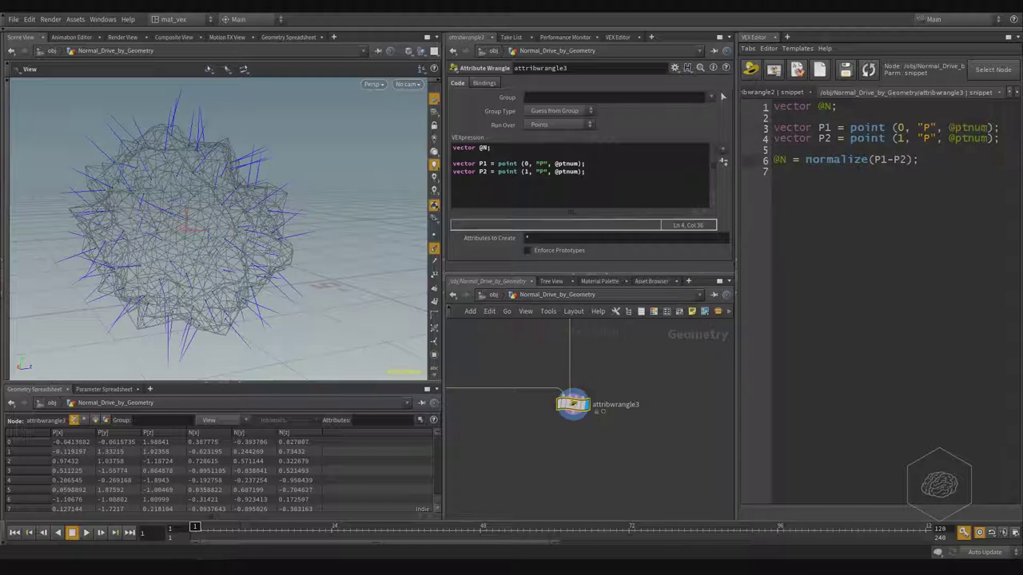
{"action": "left_click", "coordinate": [845, 69]}
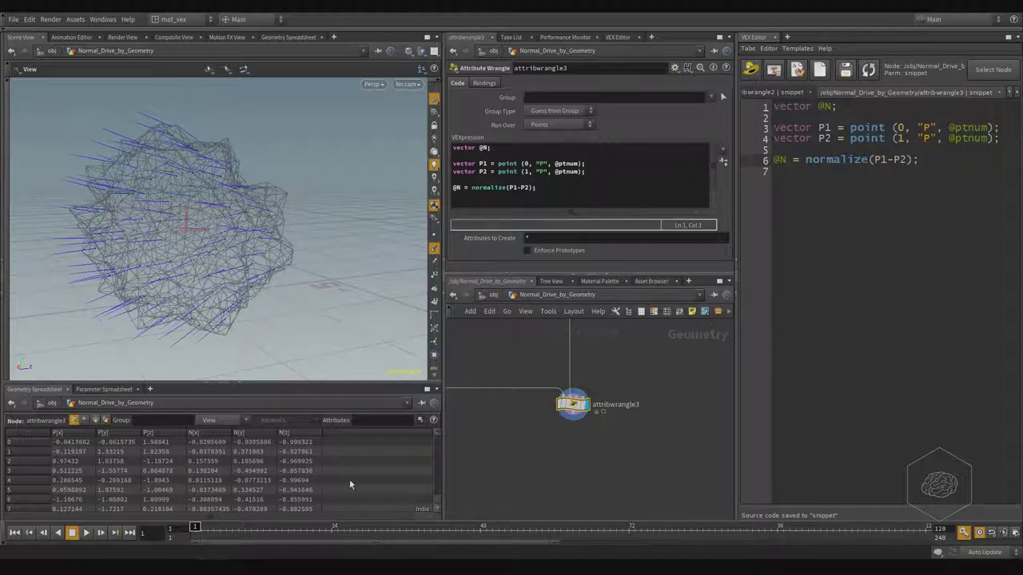
Move sphere3 up and to the right in the network
{"action": "middle_click_drag", "start_coordinate": [625, 342], "coordinate": [609, 448]}
{"action": "scroll", "coordinate": [609, 448], "scroll_direction": "down", "scroll_amount": 1}
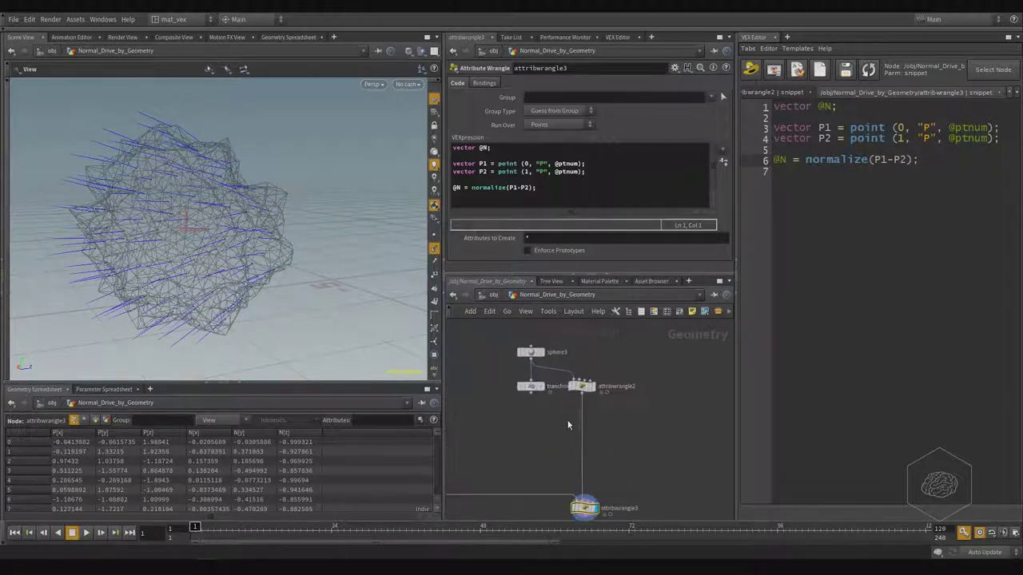
{"action": "left_click", "coordinate": [532, 358]}
{"action": "left_click", "coordinate": [534, 354]}
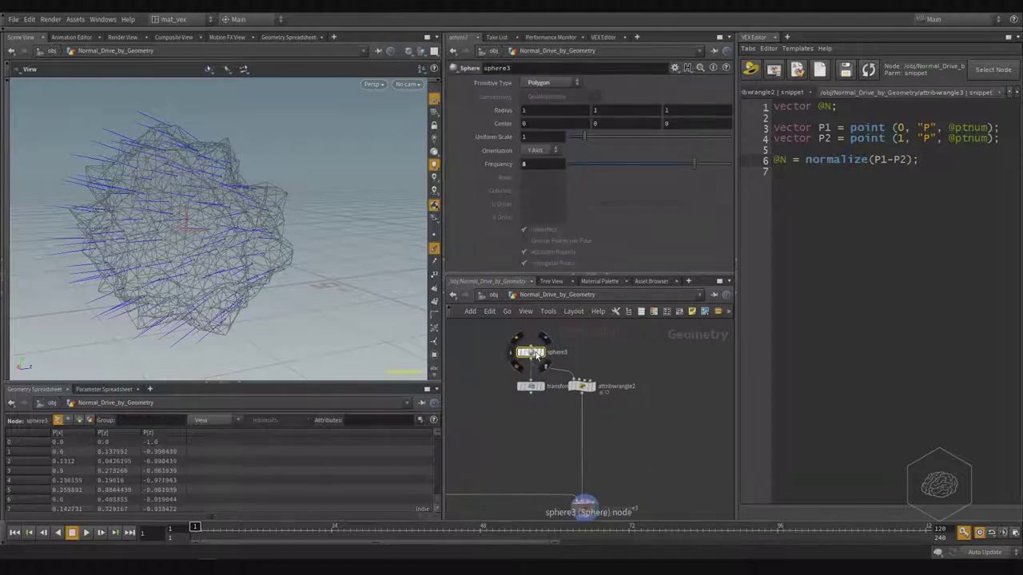
{"action": "left_click_drag", "start_coordinate": [535, 354], "coordinate": [601, 346]}
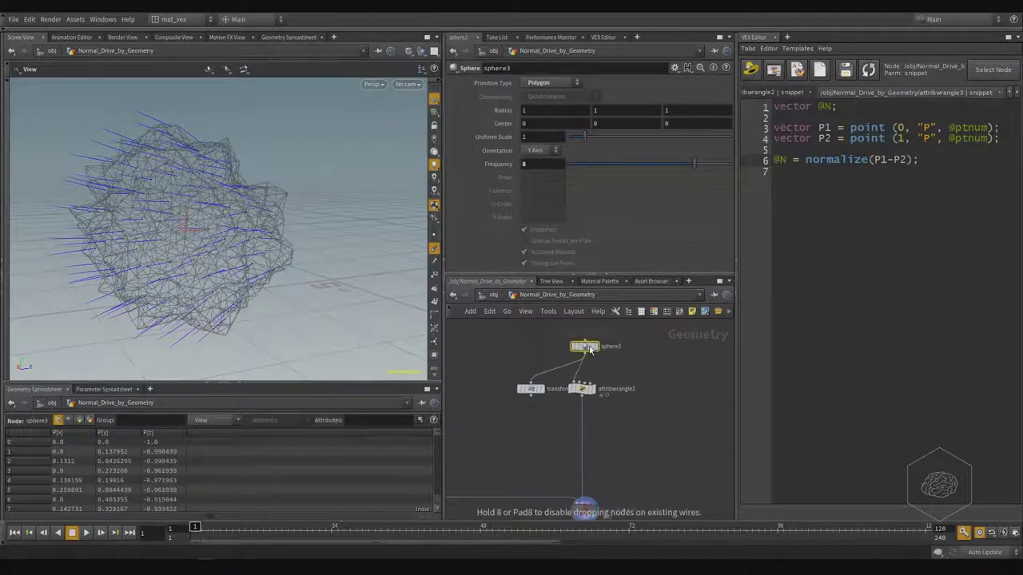
{"action": "middle_click_drag", "start_coordinate": [612, 445], "coordinate": [620, 399]}
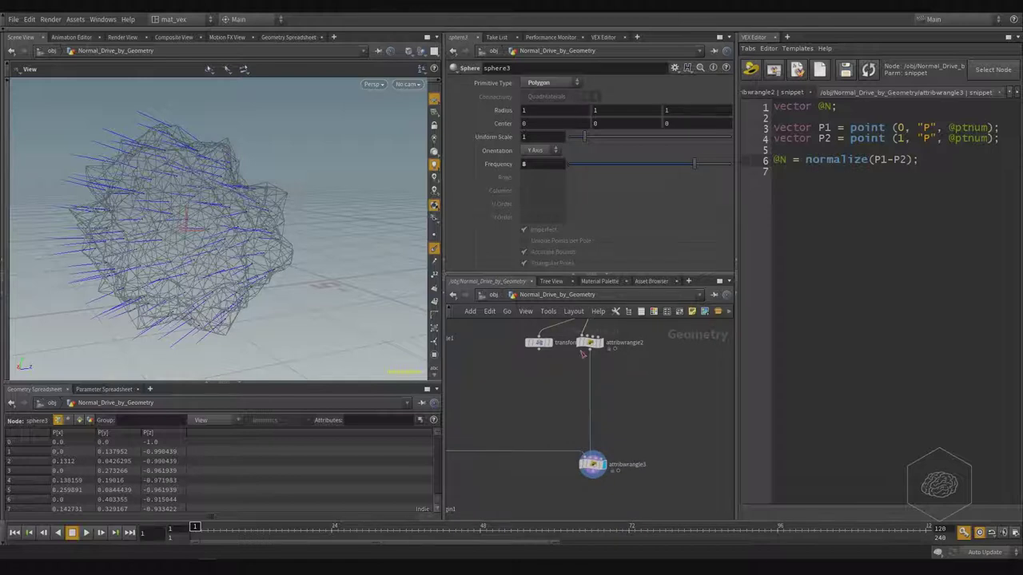
{"action": "mouse_move", "coordinate": [517, 420]}
{"action": "middle_mouse_down"}
{"action": "mouse_move", "coordinate": [559, 425]}
{"action": "mouse_move", "coordinate": [538, 435]}
{"action": "mouse_move", "coordinate": [572, 423]}
{"action": "mouse_move", "coordinate": [530, 383]}
{"action": "middle_mouse_up"}
{"action": "scroll", "coordinate": [573, 423], "scroll_direction": "down", "scroll_amount": 2}
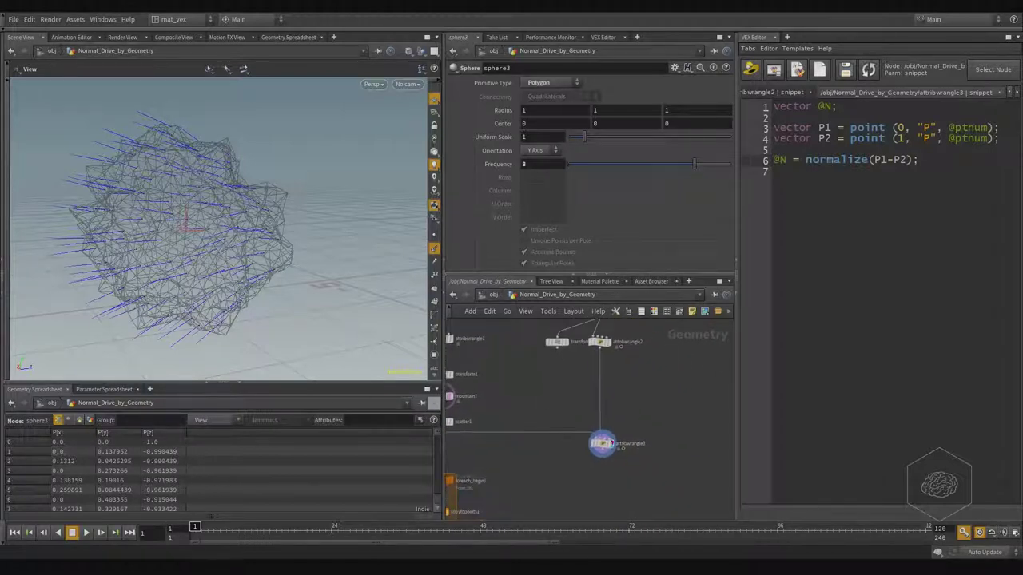
Select attribwrangle3 and scrub the timeline to watch its normals update, ending at frame 81
{"action": "left_click_drag", "start_coordinate": [631, 419], "coordinate": [577, 464]}
{"action": "middle_click_drag", "start_coordinate": [560, 458], "coordinate": [574, 443]}
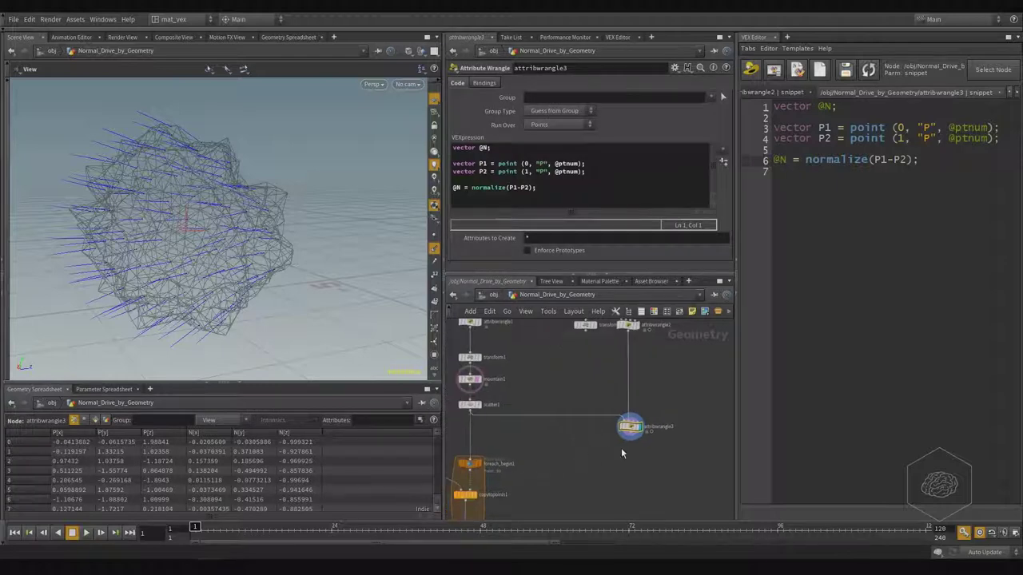
{"action": "mouse_move", "coordinate": [195, 528]}
{"action": "left_mouse_down"}
{"action": "mouse_move", "coordinate": [501, 537]}
{"action": "mouse_move", "coordinate": [798, 528]}
{"action": "left_mouse_up"}
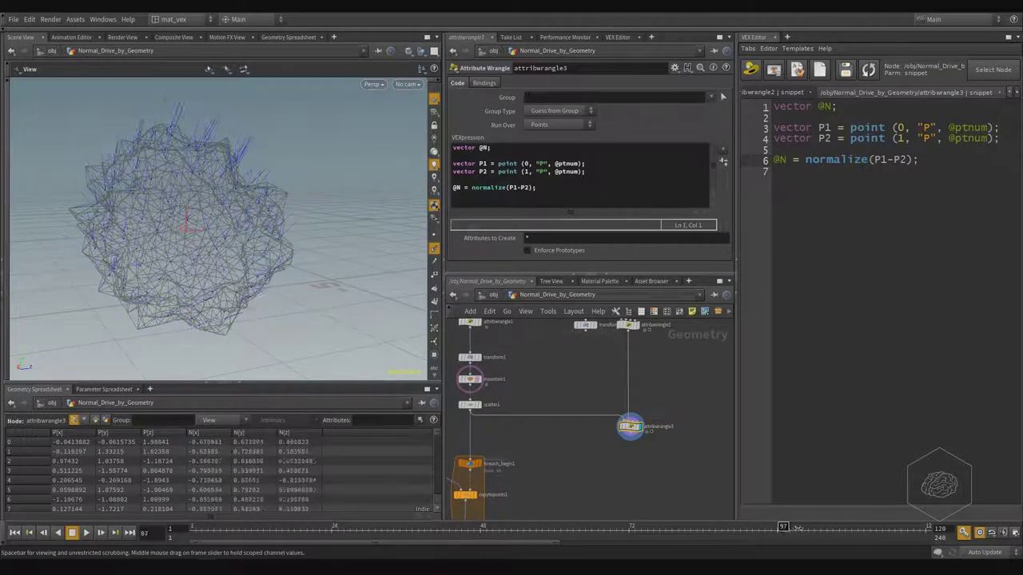
{"action": "left_click_drag", "start_coordinate": [797, 529], "coordinate": [684, 528]}
{"action": "middle_click_drag", "start_coordinate": [586, 328], "coordinate": [605, 421]}
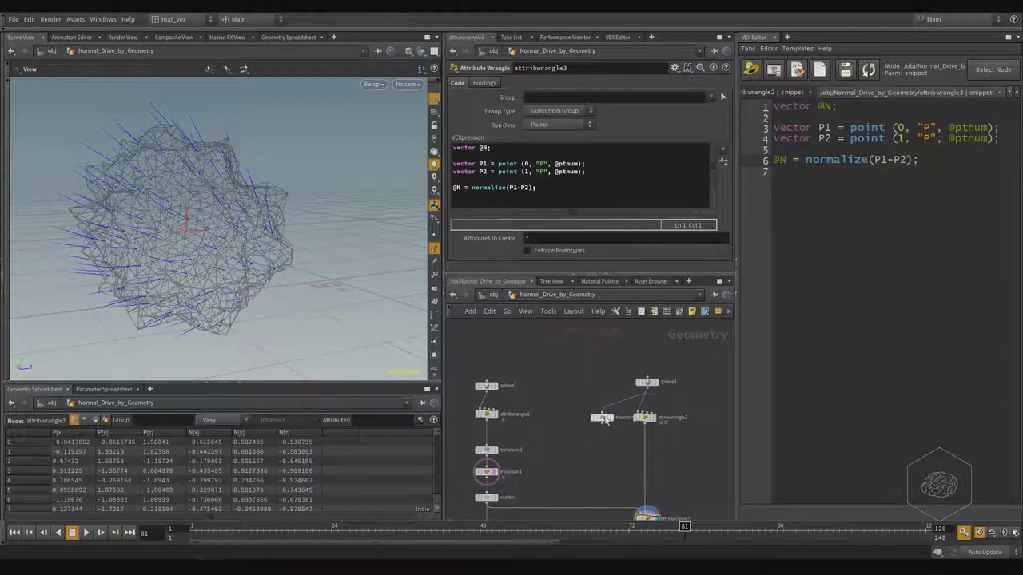
Select attribwrangle2 to view the sphere's motion code
{"action": "left_click", "coordinate": [649, 382]}
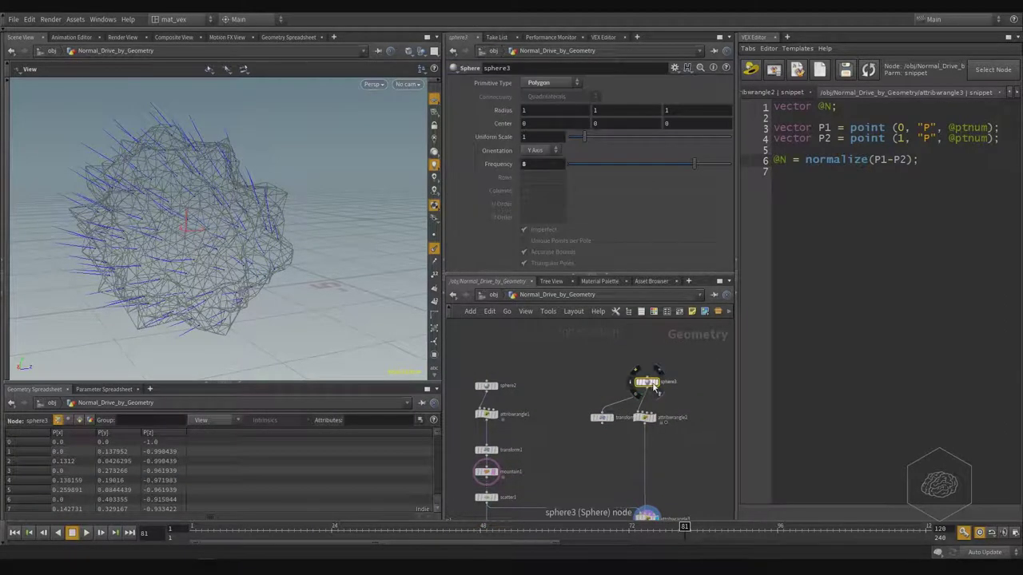
{"action": "left_click", "coordinate": [653, 387]}
{"action": "scroll", "coordinate": [651, 391], "scroll_direction": "up", "scroll_amount": 2}
{"action": "scroll", "coordinate": [640, 412], "scroll_direction": "up", "scroll_amount": 2}
Display attribwrangle2's animated sphere and scrub the timeline to frame 53
{"action": "left_click", "coordinate": [639, 415]}
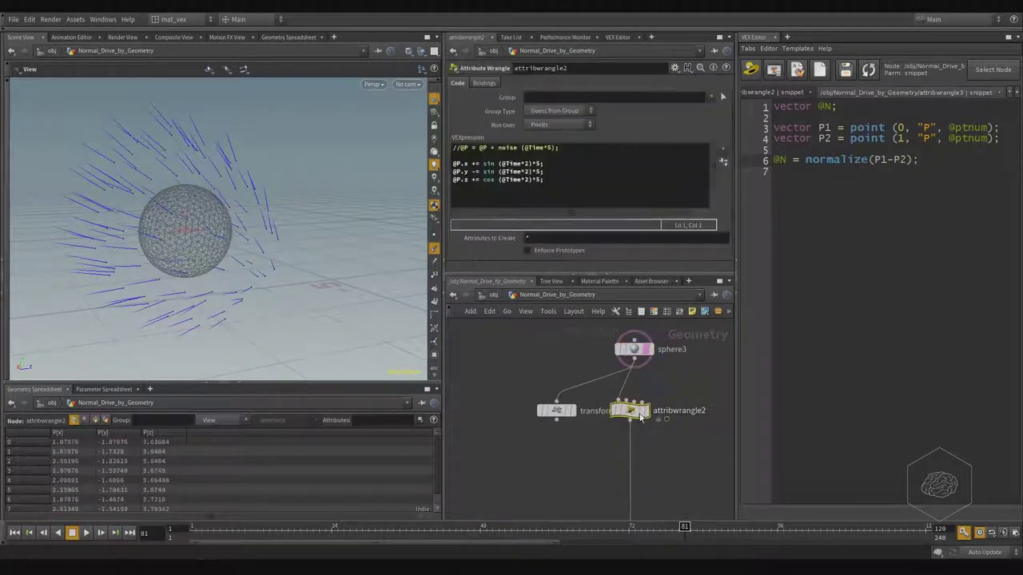
{"action": "left_click", "coordinate": [642, 414]}
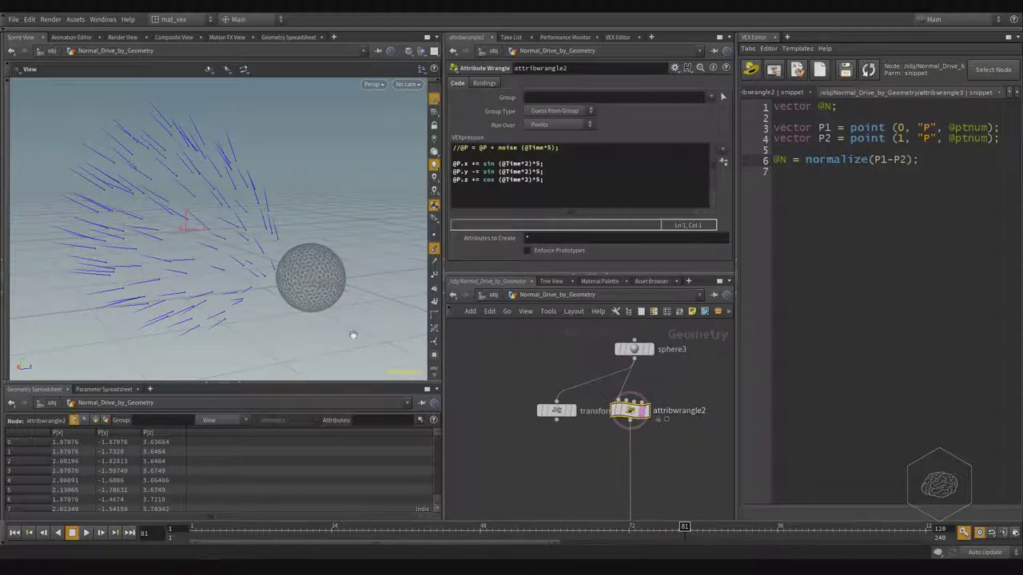
{"action": "scroll", "coordinate": [527, 415], "scroll_direction": "up", "scroll_amount": 2}
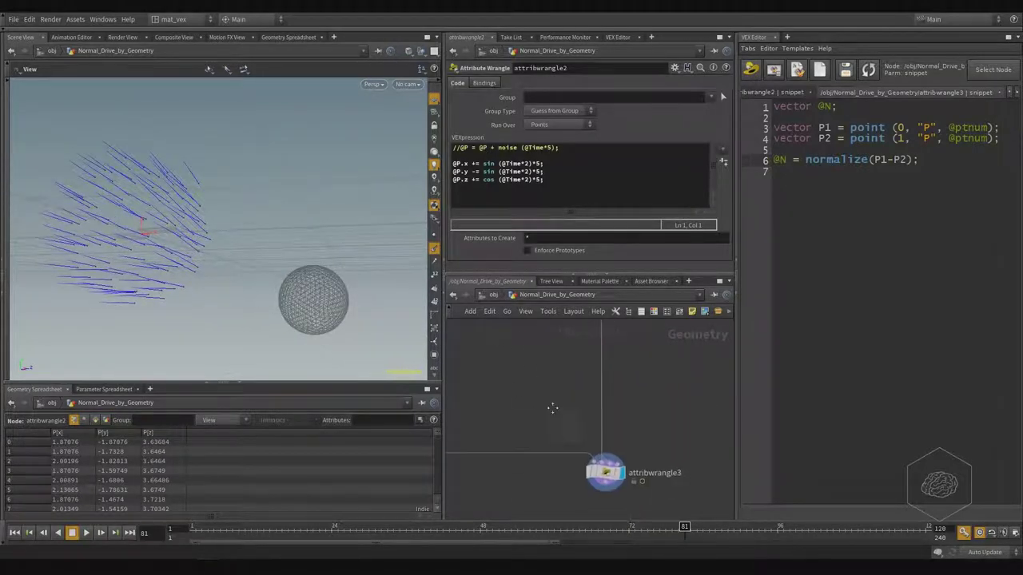
{"action": "left_click_drag", "start_coordinate": [195, 531], "coordinate": [703, 529]}
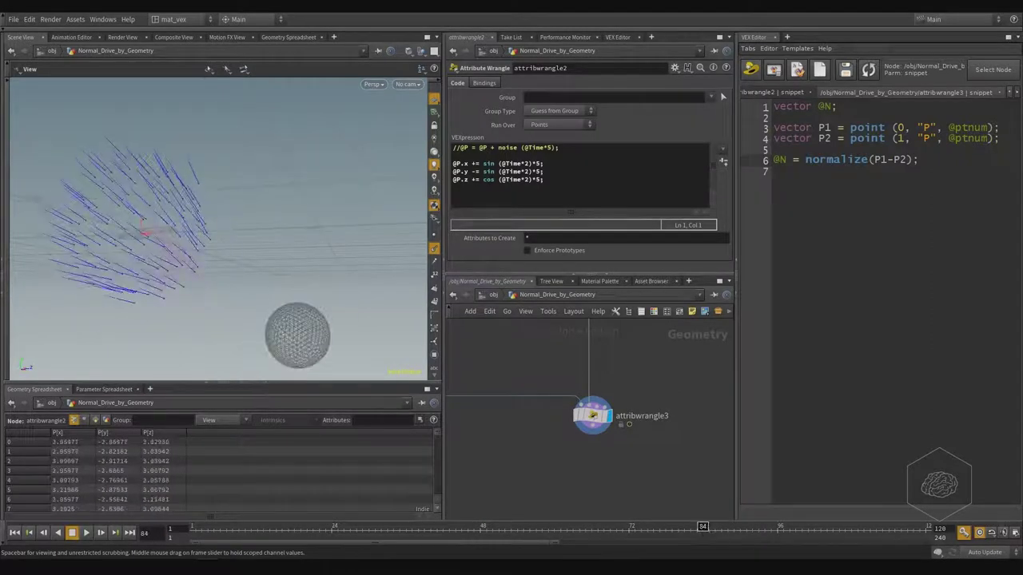
Show attribwrangle3's parameters and place the cursor at the minus in normalize(P1-P2)
{"action": "left_click", "coordinate": [887, 159]}
{"action": "key", "text": "shift+Right"}
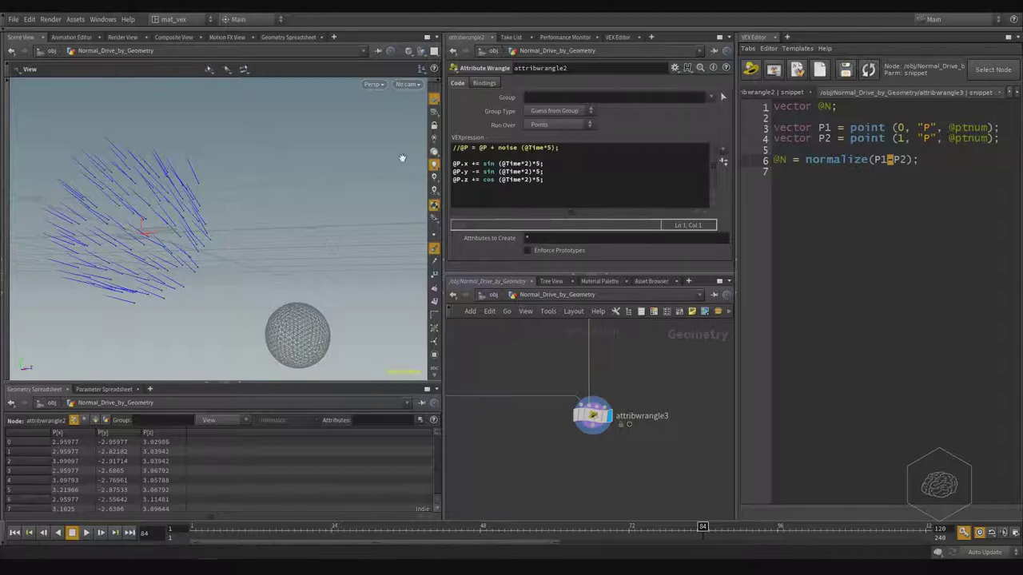
{"action": "left_click", "coordinate": [608, 165]}
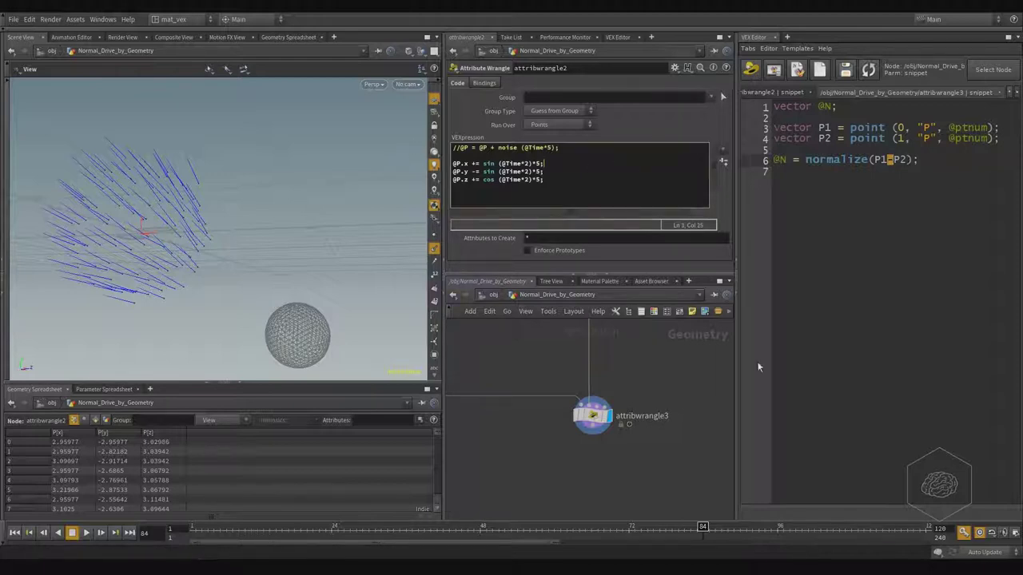
{"action": "left_click", "coordinate": [591, 417]}
{"action": "left_click", "coordinate": [515, 188]}
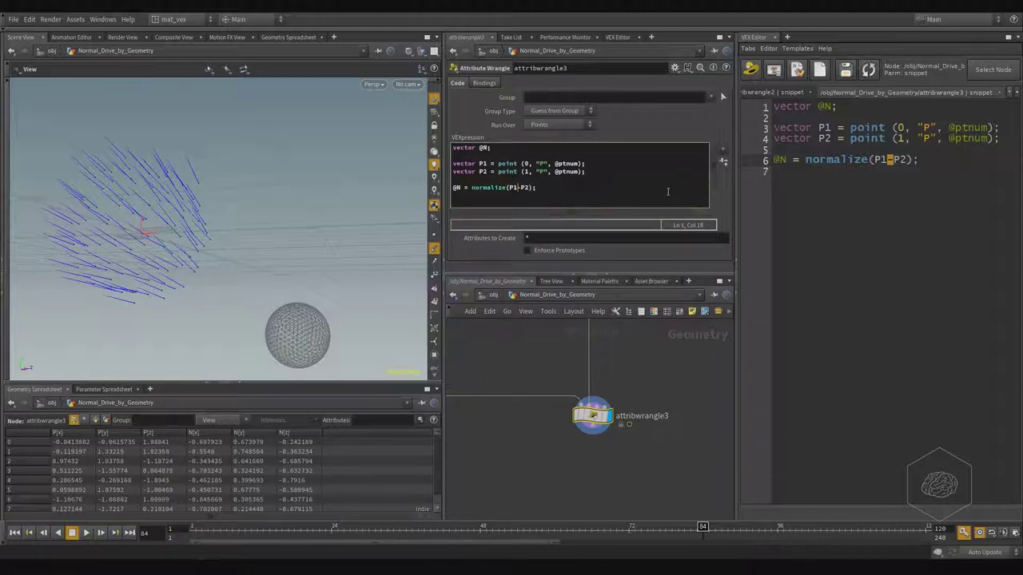
Change the code to '@N = normalize(P1+P2);' and jump back to frame 1
{"action": "type", "text": "+"}
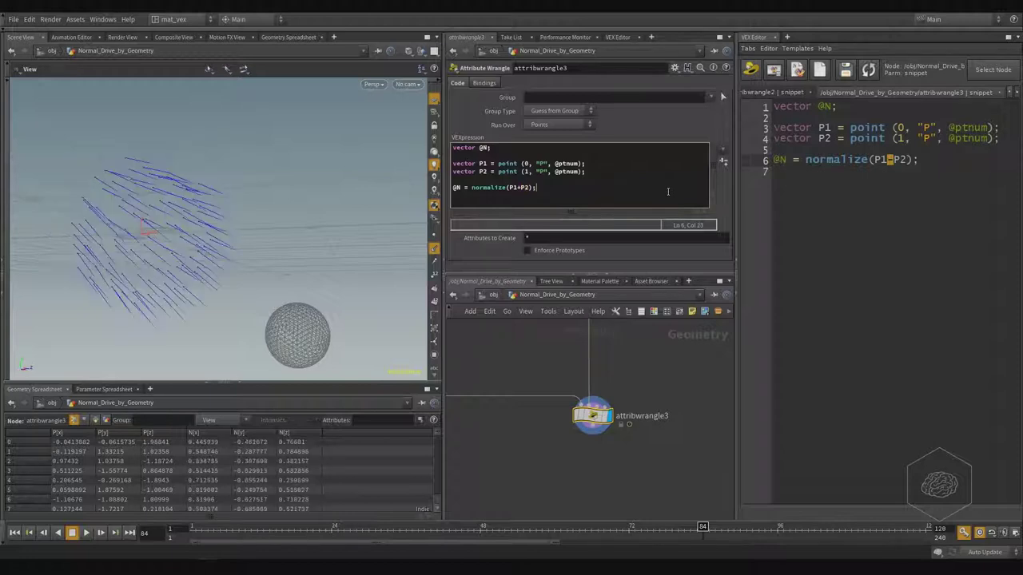
{"action": "left_click", "coordinate": [190, 540]}
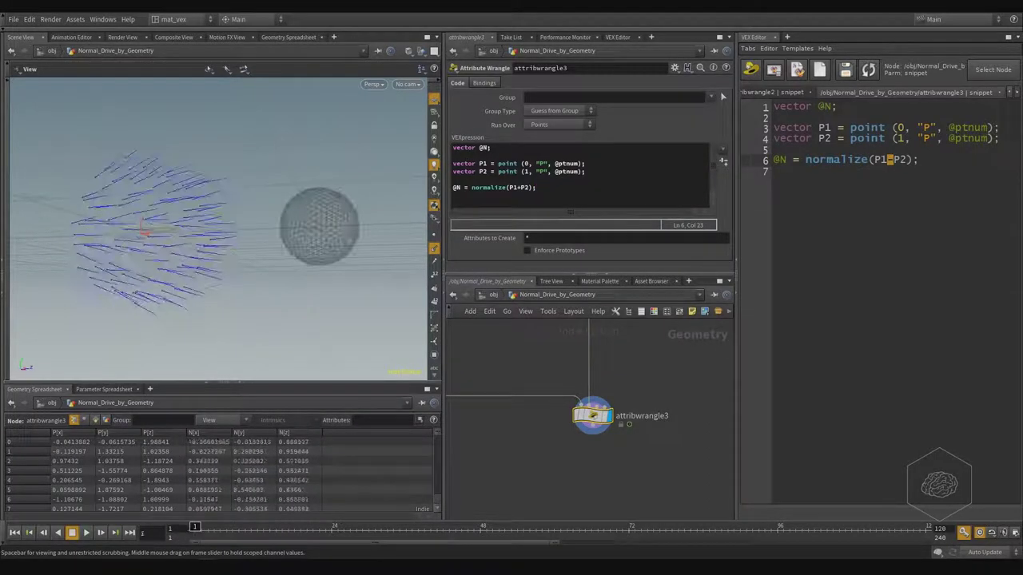
{"action": "scroll", "coordinate": [616, 427], "scroll_direction": "down", "scroll_amount": 3}
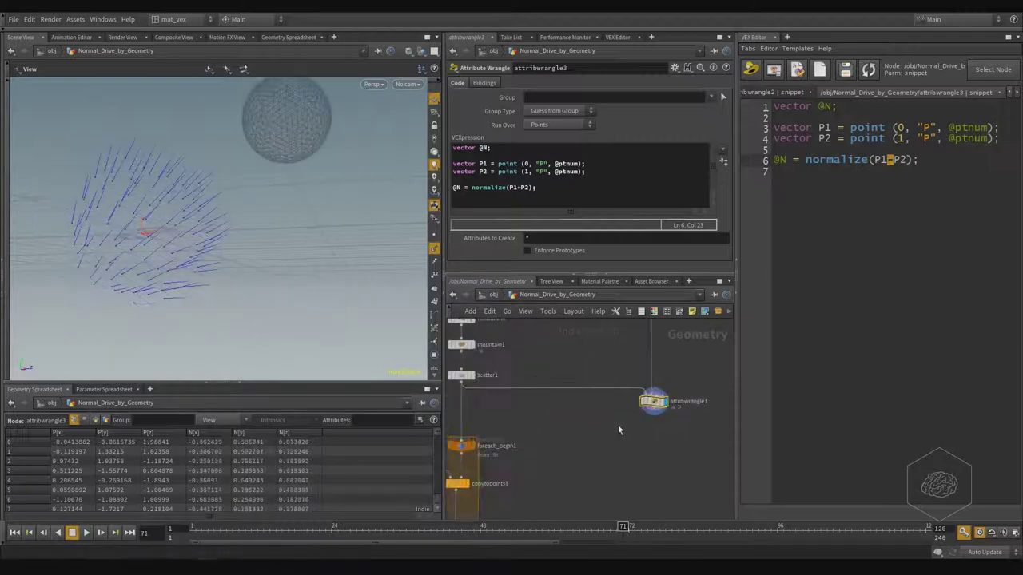
Wire attribwrangle3 into foreach_begin1, display foreach_end1's copied cones, and play the animation
{"action": "left_click", "coordinate": [652, 410]}
{"action": "left_click", "coordinate": [461, 438]}
{"action": "mouse_move", "coordinate": [499, 520]}
{"action": "middle_mouse_down"}
{"action": "mouse_move", "coordinate": [583, 455]}
{"action": "mouse_move", "coordinate": [595, 416]}
{"action": "middle_mouse_up"}
{"action": "left_click", "coordinate": [552, 442]}
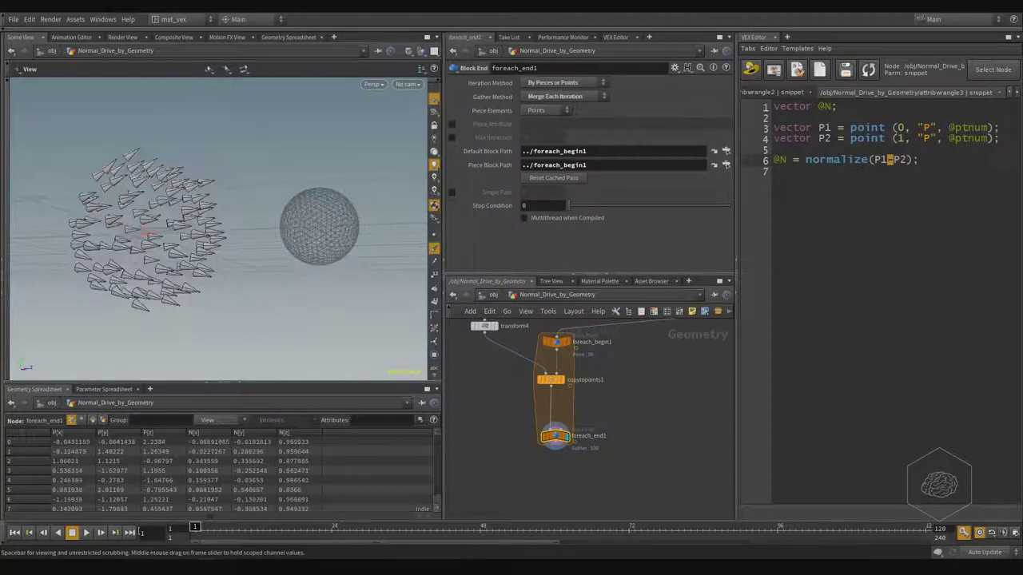
{"action": "left_click", "coordinate": [87, 534]}
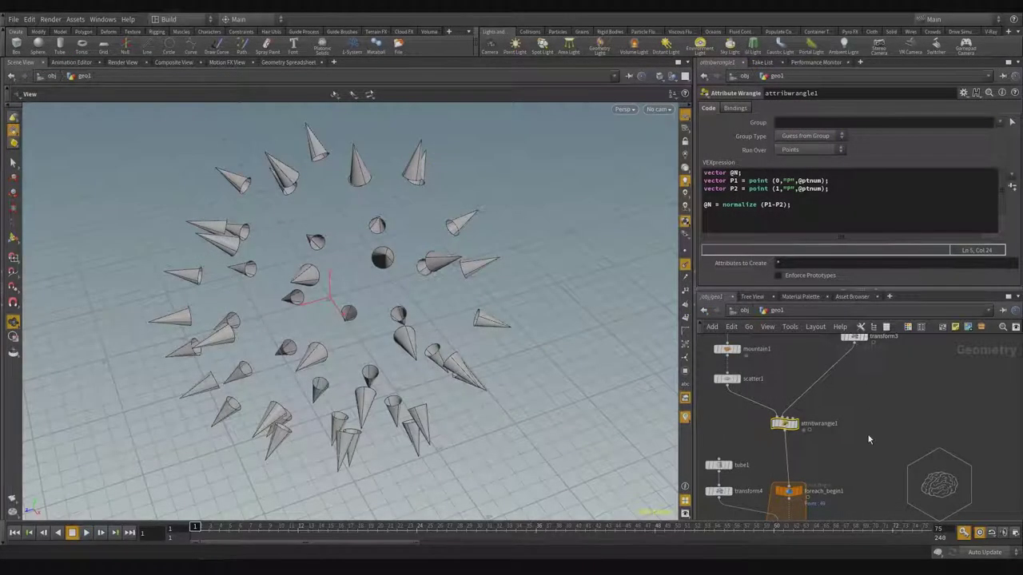
Review transform3's Translate expressions: cos($F*25) and sin($F*25) scaled by smooth($F,-10,100)
{"action": "middle_click_drag", "start_coordinate": [863, 411], "coordinate": [882, 453]}
{"action": "left_click", "coordinate": [798, 481]}
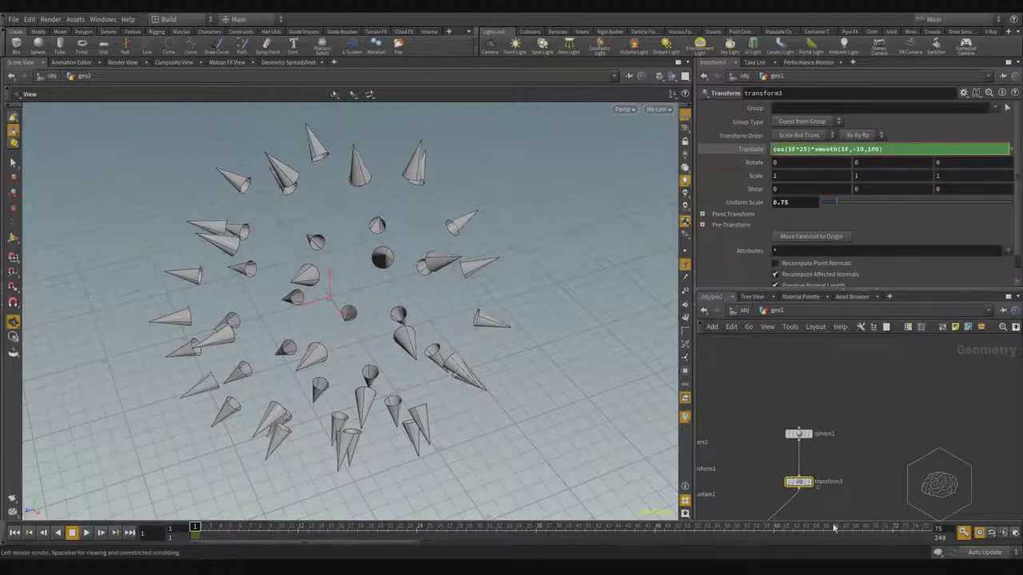
{"action": "scroll", "coordinate": [846, 486], "scroll_direction": "up", "scroll_amount": 2}
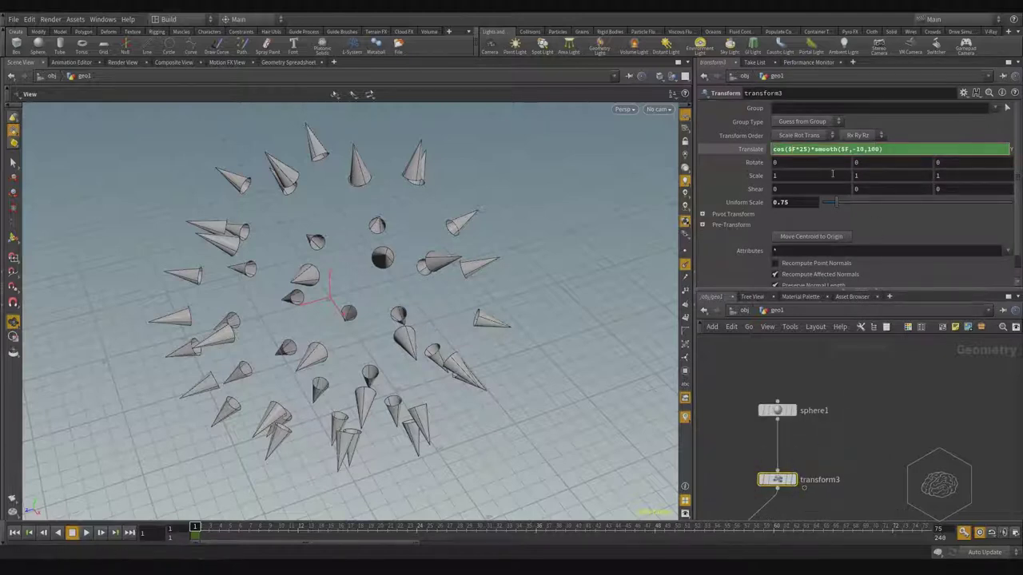
{"action": "double_click", "coordinate": [798, 149]}
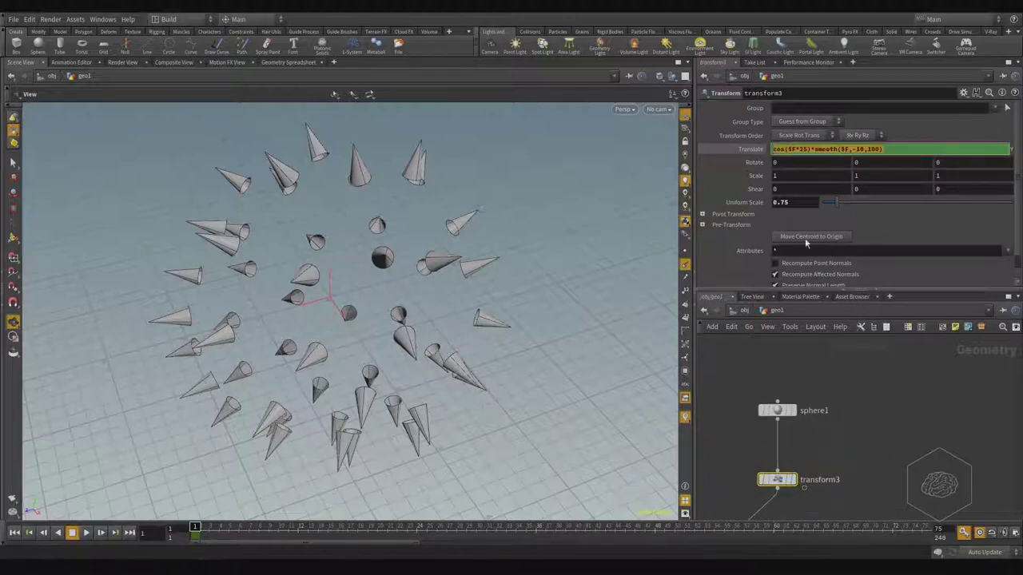
{"action": "left_click", "coordinate": [820, 150]}
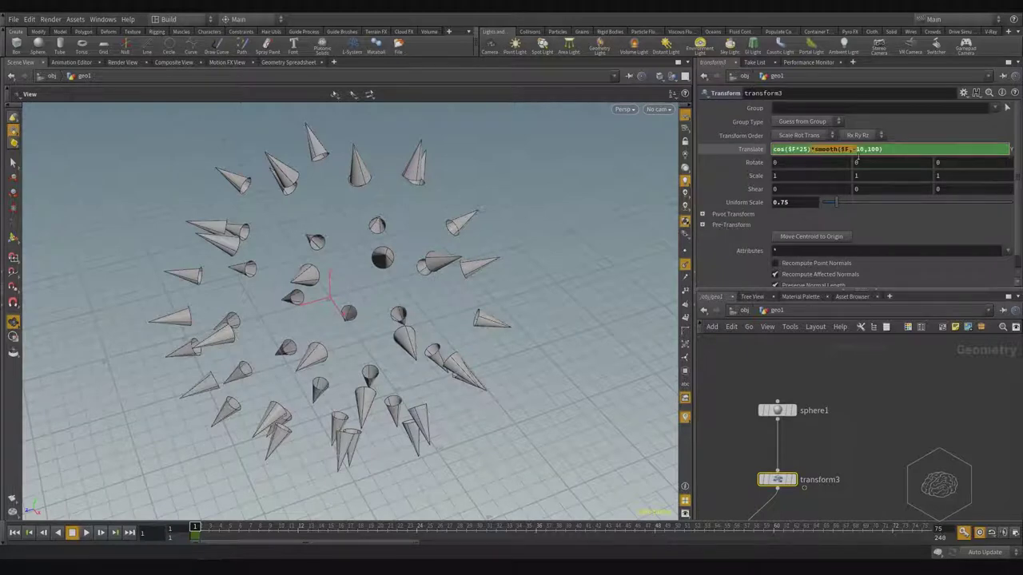
{"action": "key", "text": "Return"}
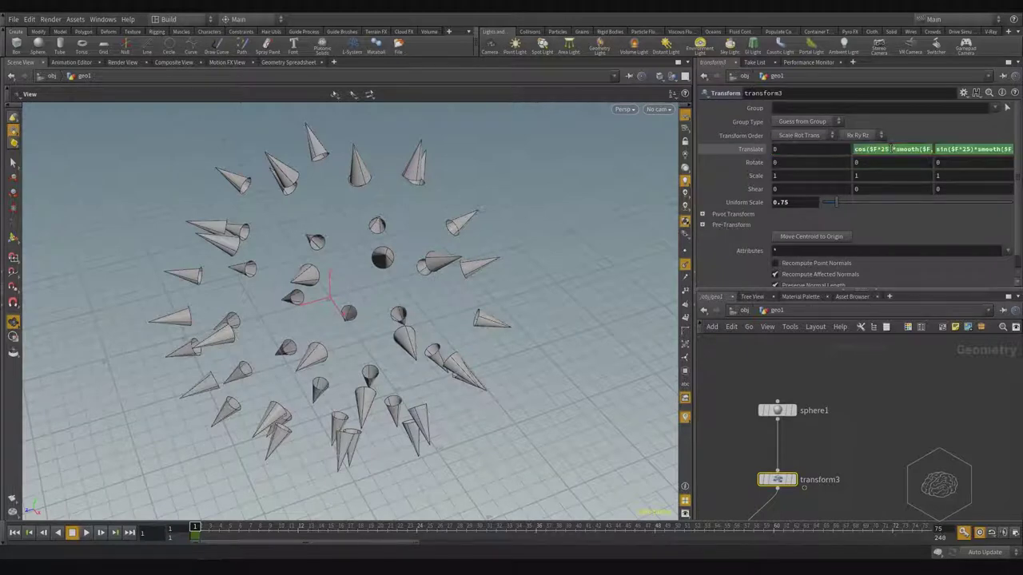
{"action": "left_click", "coordinate": [893, 148]}
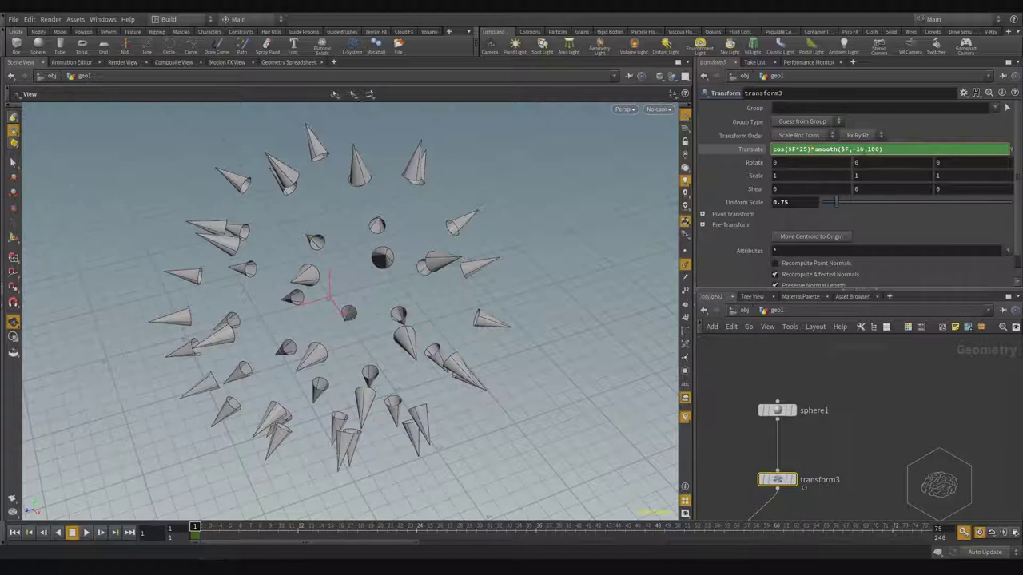
Play the animation and turn on transform3's template flag to ghost the orbiting sphere
{"action": "left_click", "coordinate": [87, 533]}
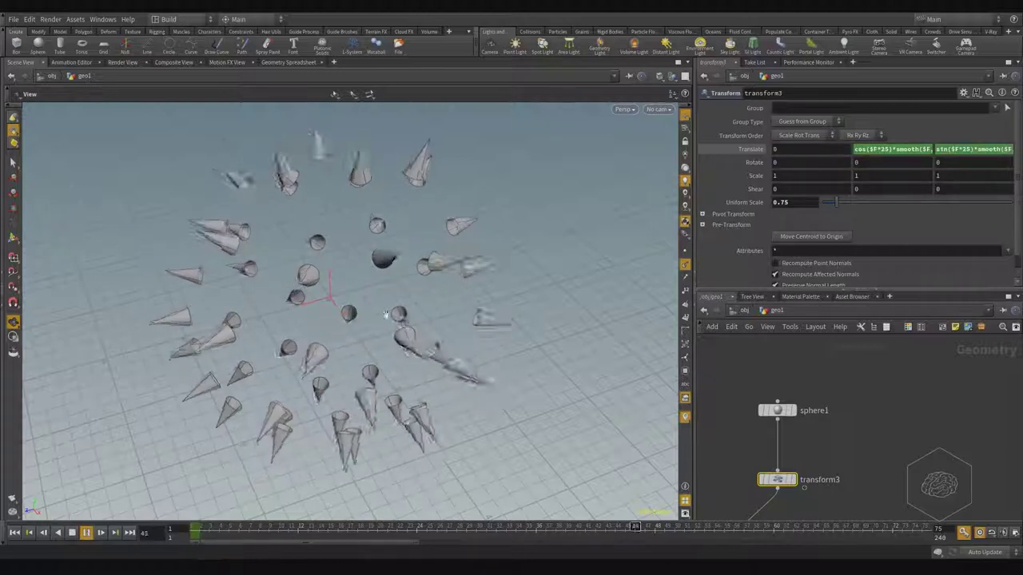
{"action": "middle_click_drag", "start_coordinate": [820, 453], "coordinate": [847, 371]}
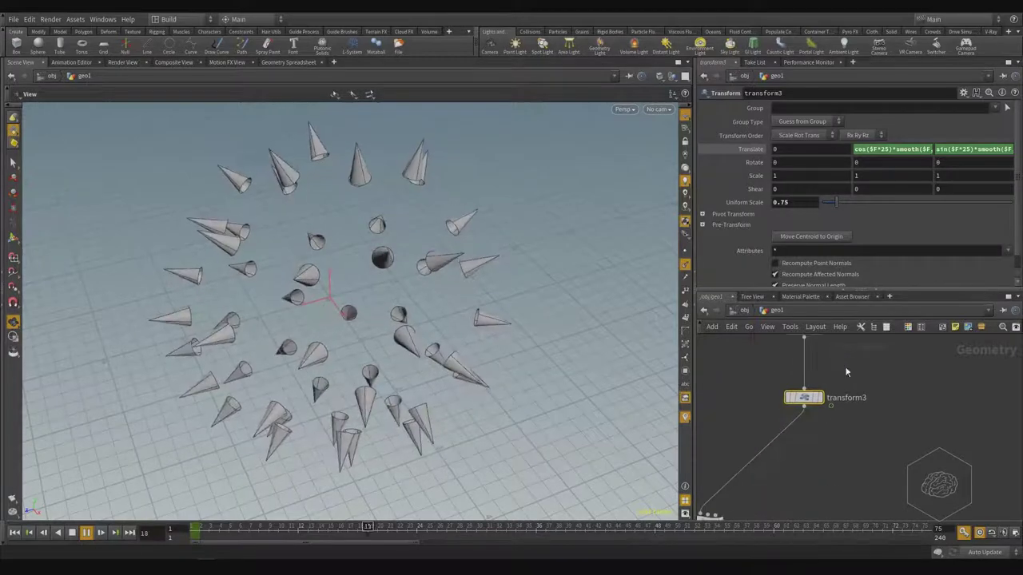
{"action": "left_click", "coordinate": [813, 399]}
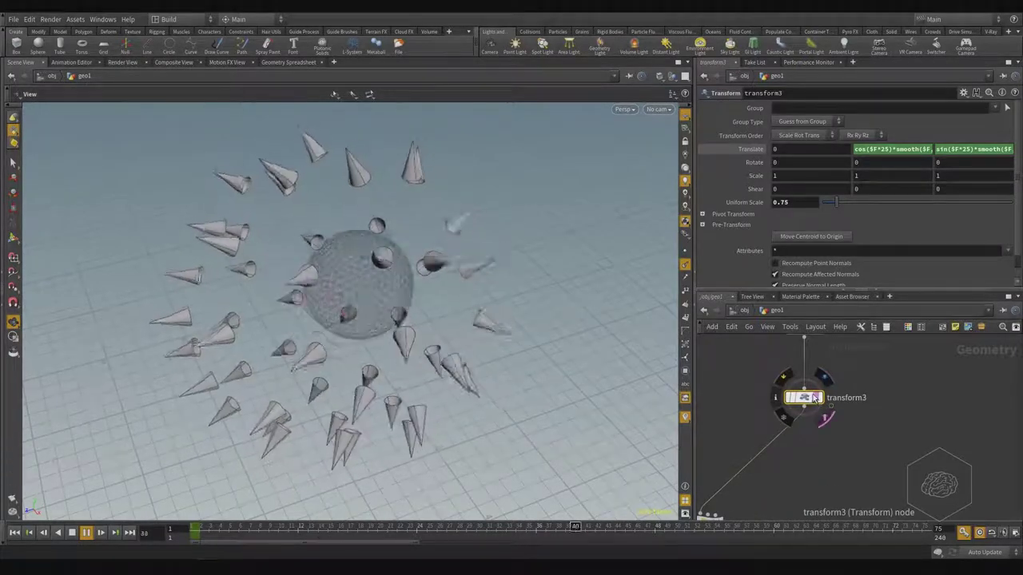
Stop playback, scrub back to frame 58, and display only transform3's sphere in the viewport
{"action": "left_click", "coordinate": [767, 541]}
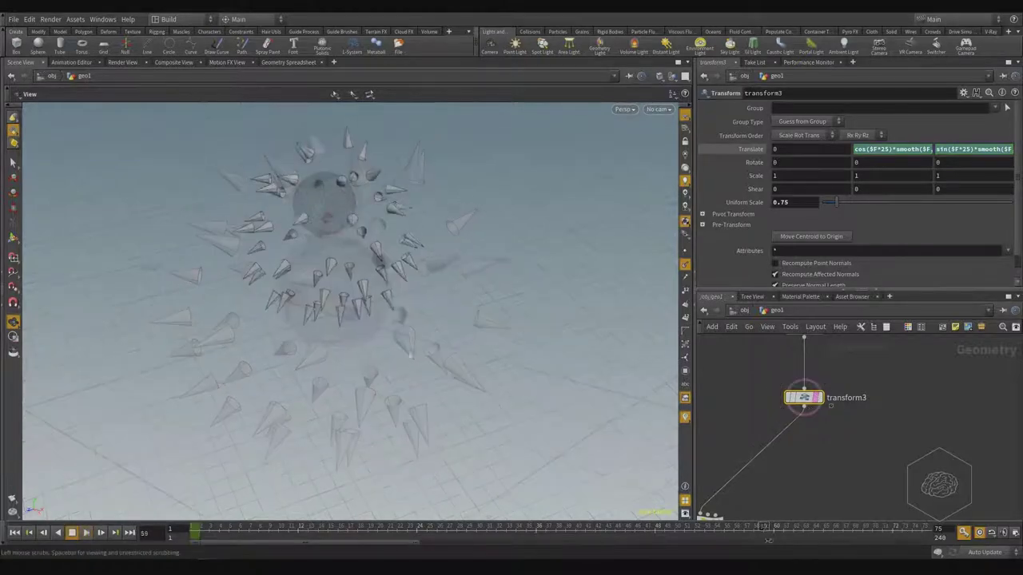
{"action": "mouse_move", "coordinate": [768, 541]}
{"action": "left_mouse_down"}
{"action": "mouse_move", "coordinate": [397, 528]}
{"action": "mouse_move", "coordinate": [708, 542]}
{"action": "mouse_move", "coordinate": [684, 531]}
{"action": "mouse_move", "coordinate": [833, 534]}
{"action": "mouse_move", "coordinate": [418, 534]}
{"action": "mouse_move", "coordinate": [308, 552]}
{"action": "left_mouse_up"}
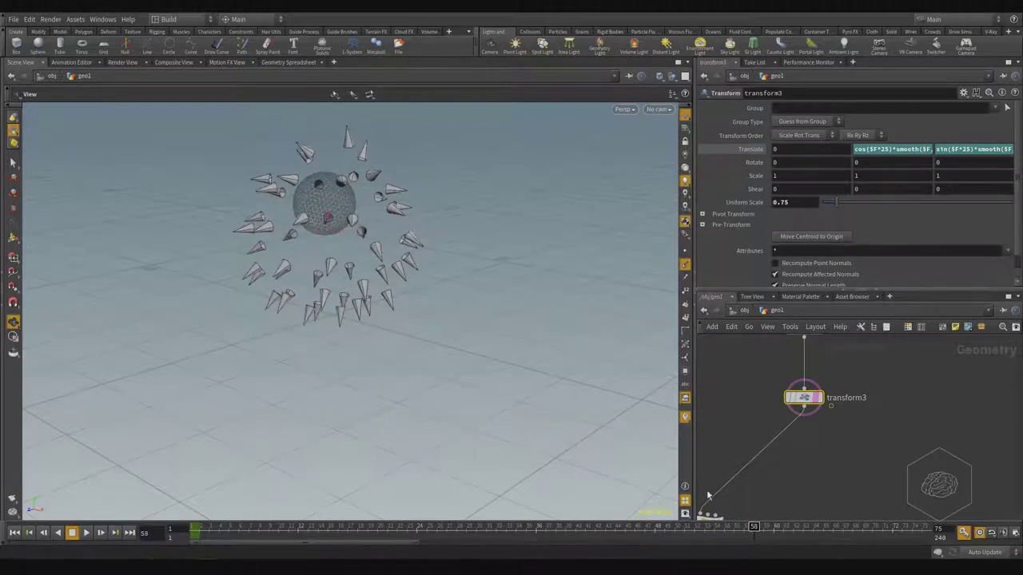
{"action": "scroll", "coordinate": [897, 429], "scroll_direction": "down", "scroll_amount": 2}
{"action": "scroll", "coordinate": [901, 410], "scroll_direction": "down", "scroll_amount": 2}
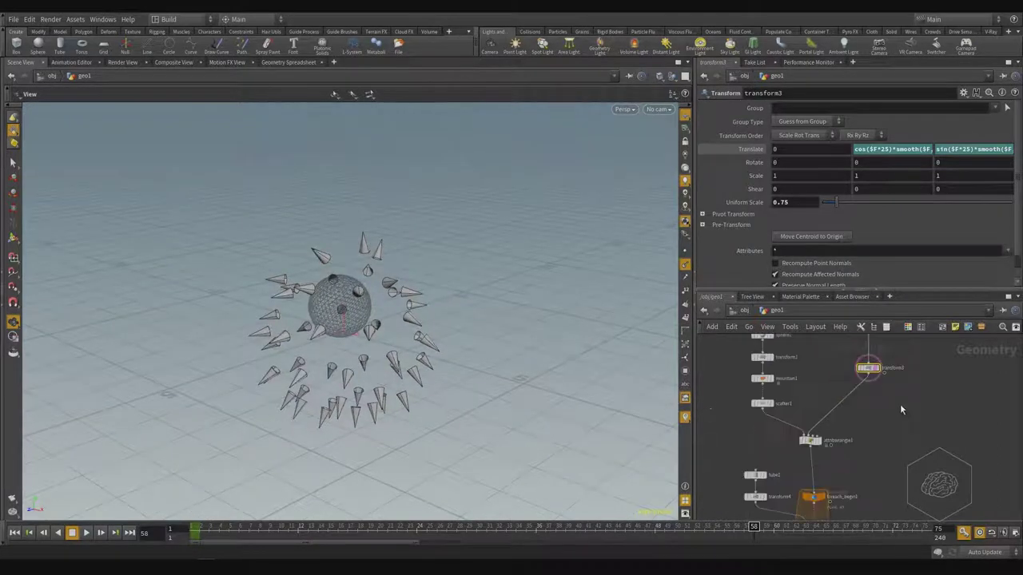
{"action": "scroll", "coordinate": [900, 404], "scroll_direction": "down", "scroll_amount": 1}
{"action": "scroll", "coordinate": [886, 423], "scroll_direction": "down", "scroll_amount": 1}
{"action": "scroll", "coordinate": [867, 407], "scroll_direction": "down", "scroll_amount": 1}
{"action": "scroll", "coordinate": [864, 475], "scroll_direction": "down", "scroll_amount": 1}
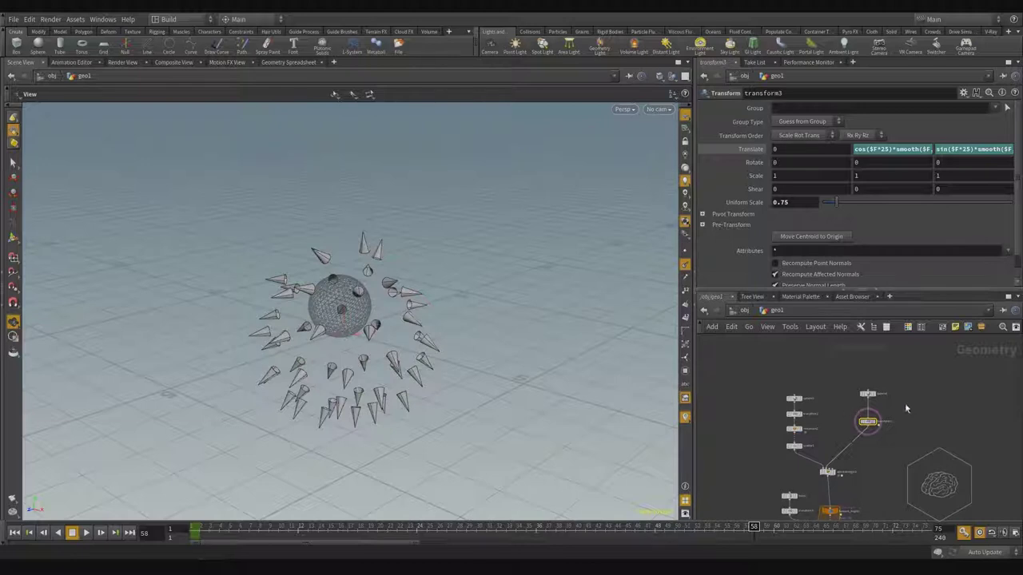
{"action": "middle_click_drag", "start_coordinate": [905, 407], "coordinate": [875, 412]}
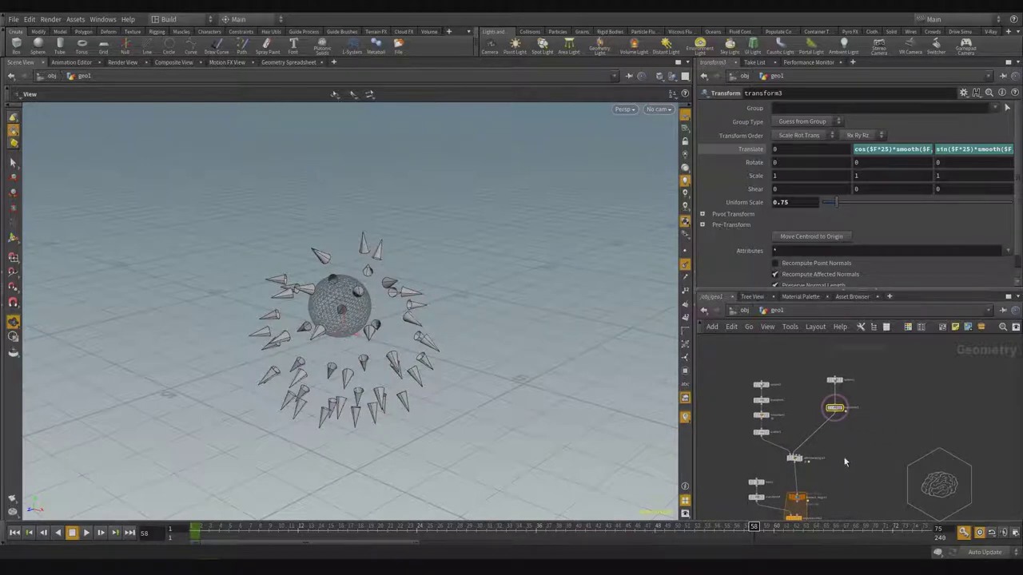
{"action": "scroll", "coordinate": [855, 419], "scroll_direction": "up", "scroll_amount": 1}
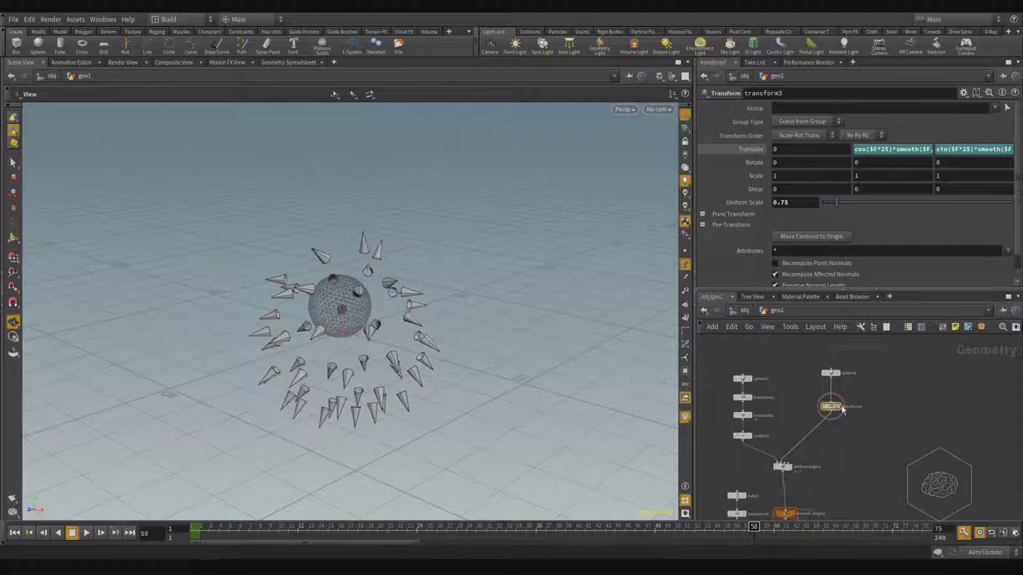
{"action": "scroll", "coordinate": [855, 429], "scroll_direction": "up", "scroll_amount": 2}
{"action": "mouse_move", "coordinate": [819, 399]}
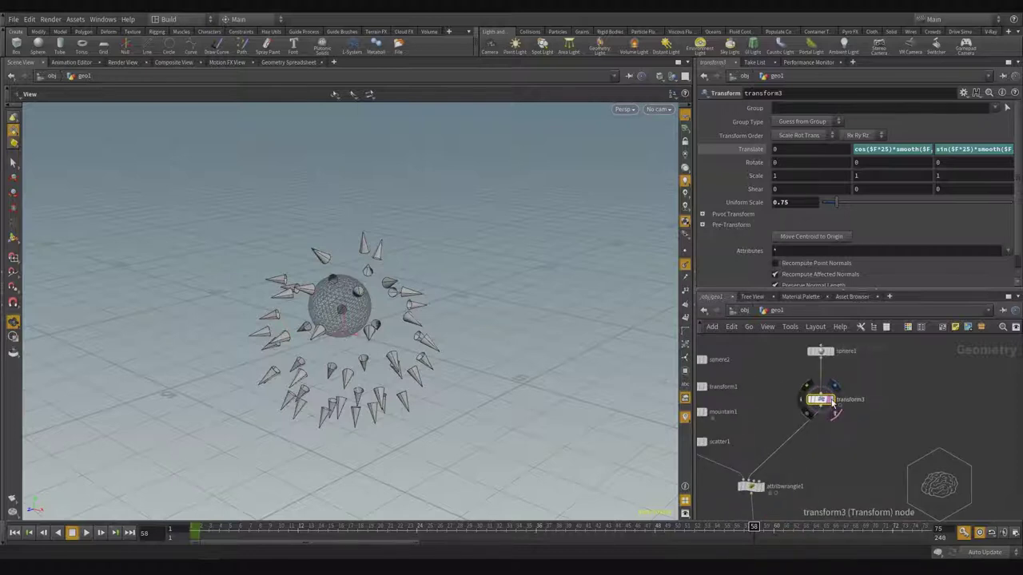
{"action": "left_click", "coordinate": [831, 402]}
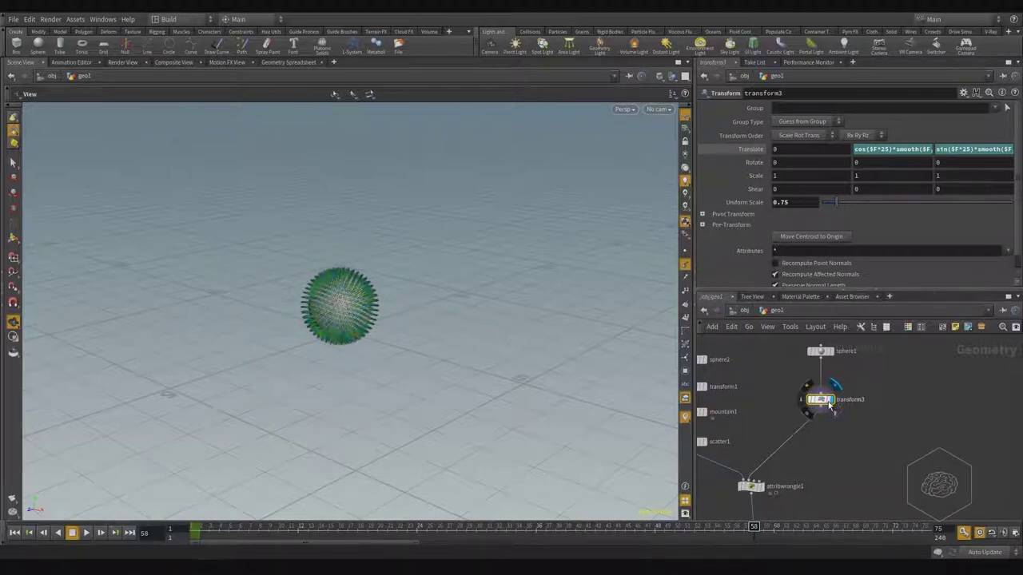
Put the display flag on foreach_end1 and view its Block End parameters
{"action": "middle_click_drag", "start_coordinate": [836, 455], "coordinate": [864, 321]}
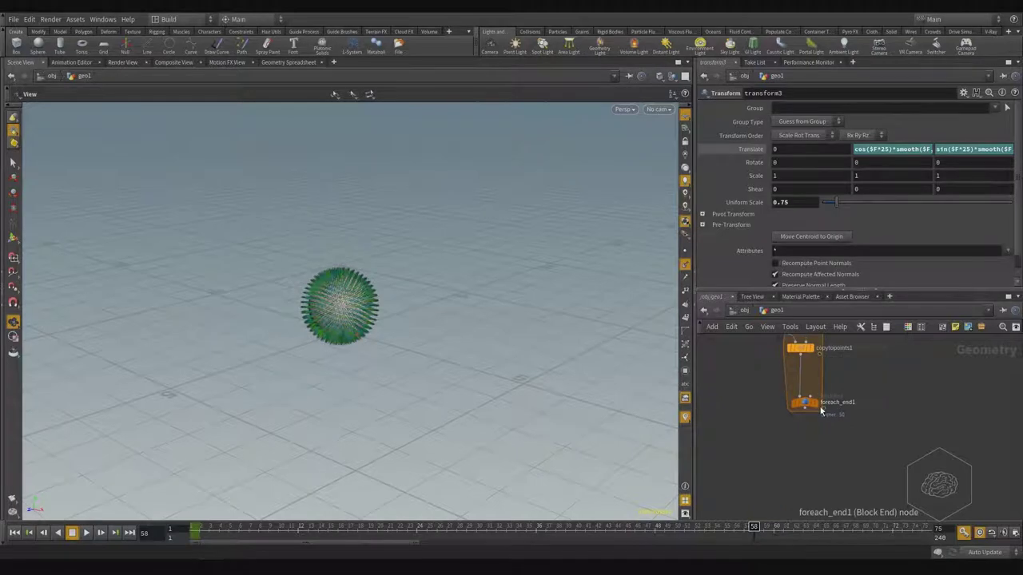
{"action": "left_click", "coordinate": [808, 406]}
{"action": "left_click", "coordinate": [806, 405]}
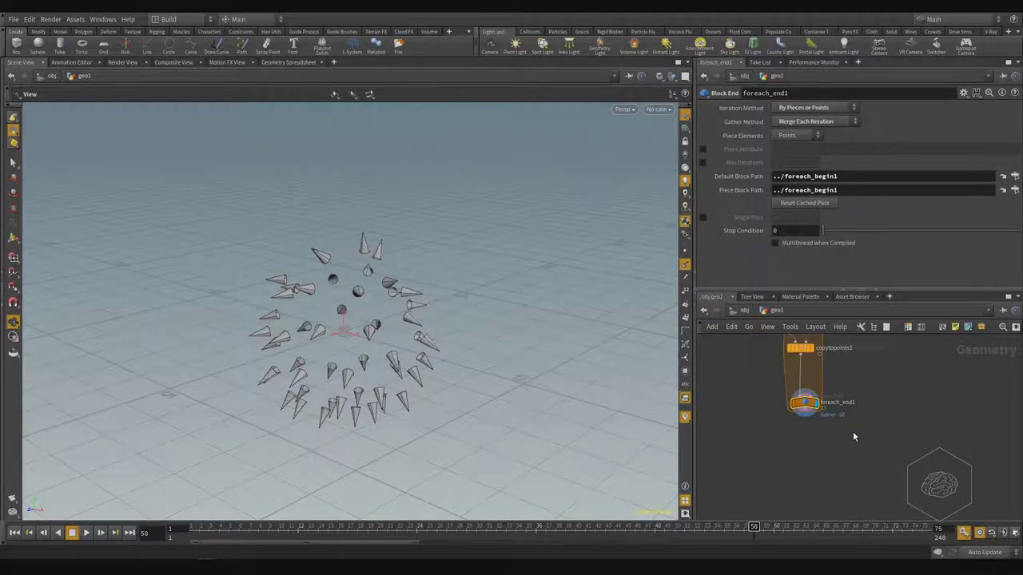
{"action": "middle_click_drag", "start_coordinate": [841, 416], "coordinate": [843, 467]}
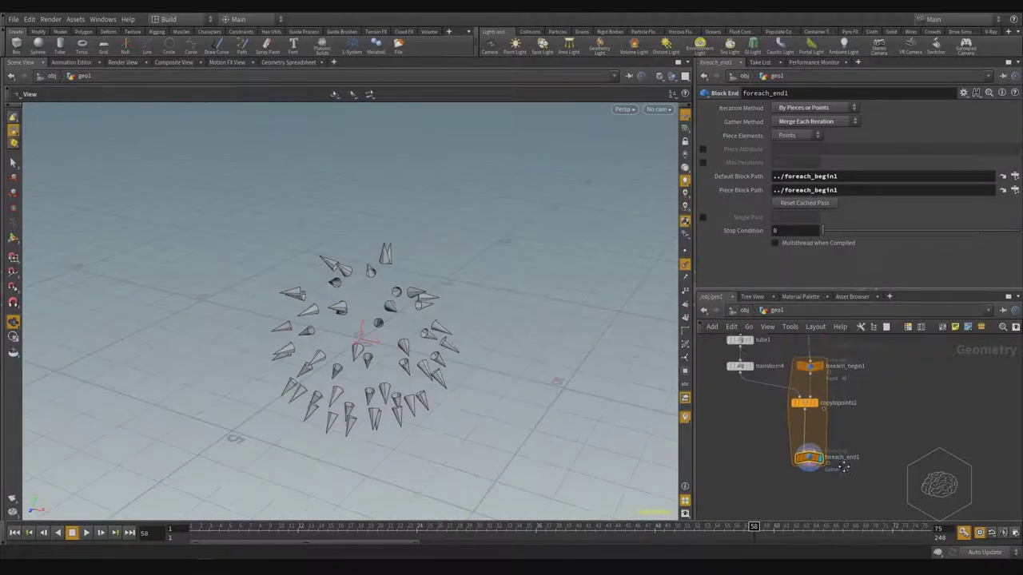
{"action": "key", "text": "h"}
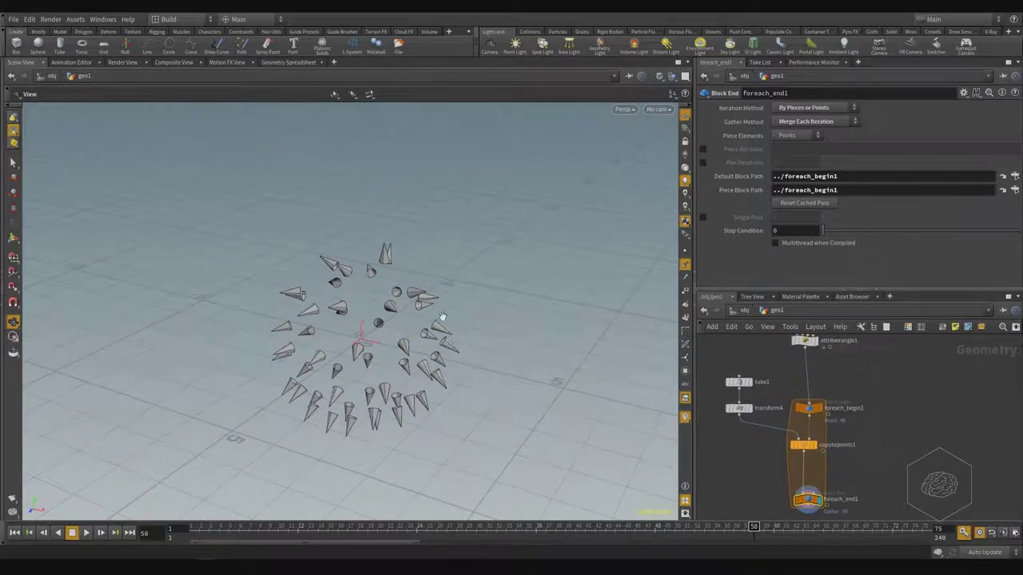